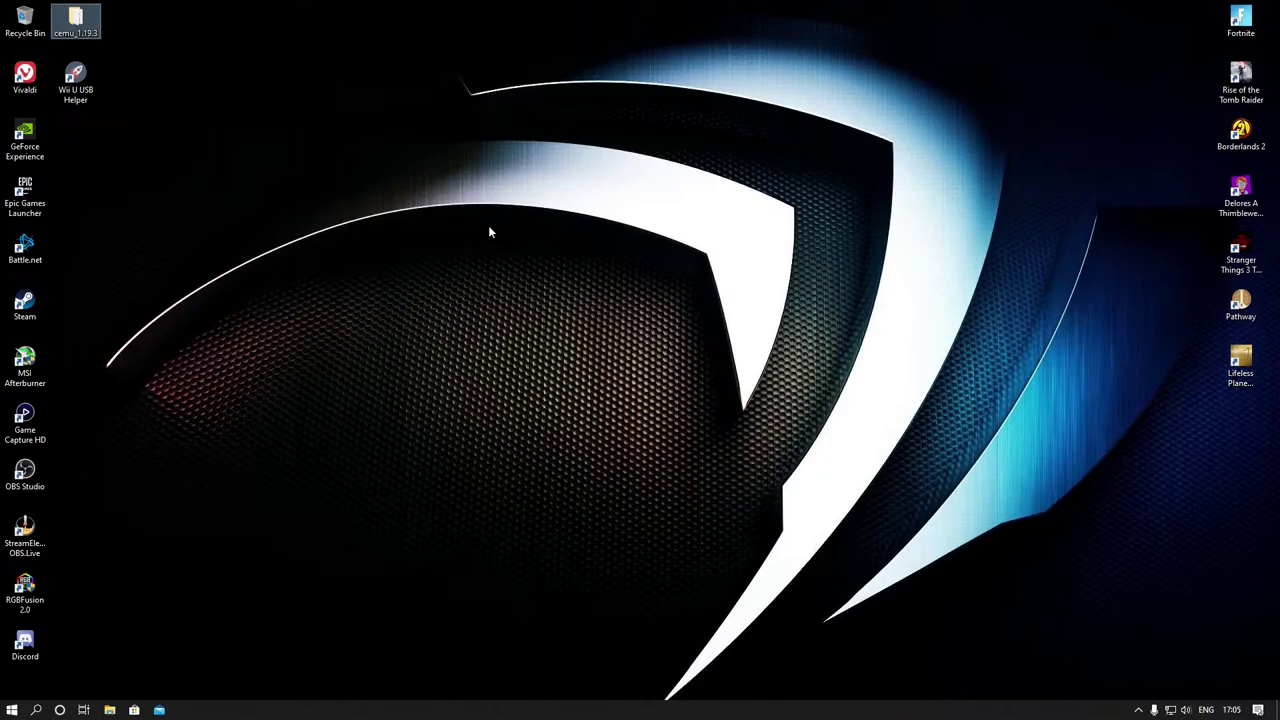
Step: Launch Cemu from the cemu_1.19.3 folder on the desktop and allow it to make changes to the device
{"action": "double_click", "coordinate": [76, 18]}
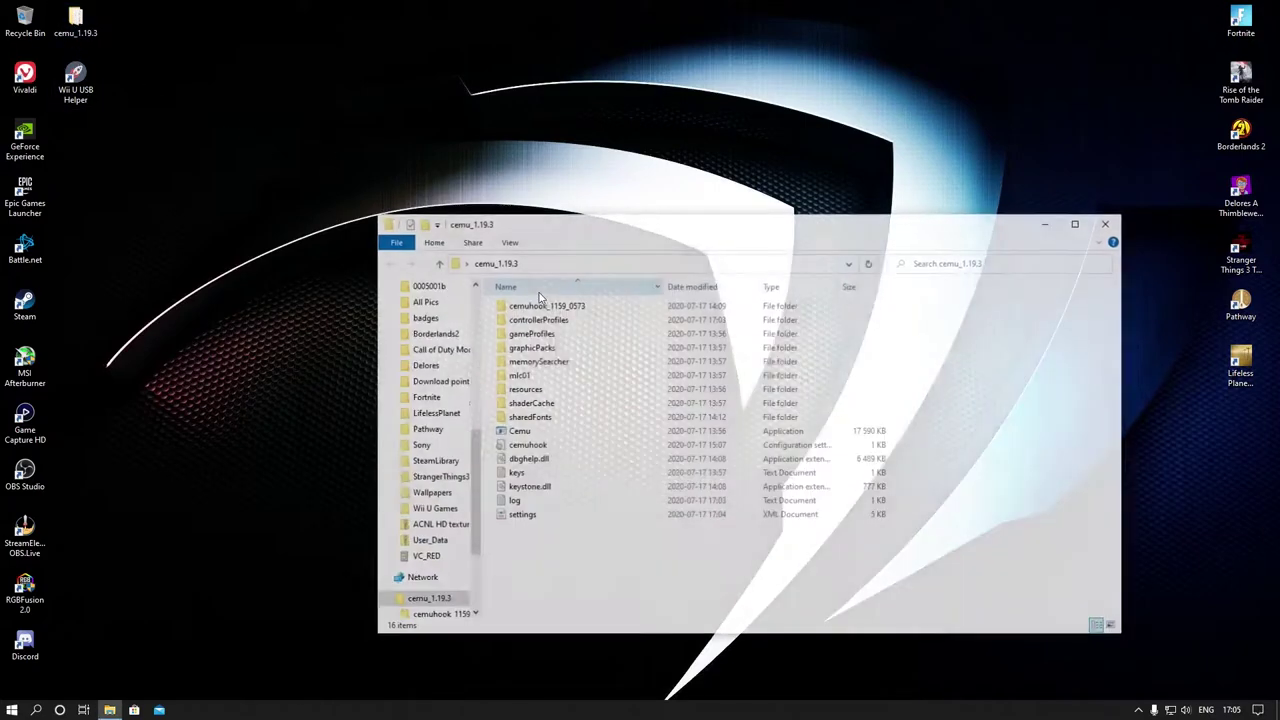
{"action": "left_click_drag", "start_coordinate": [740, 228], "coordinate": [622, 106]}
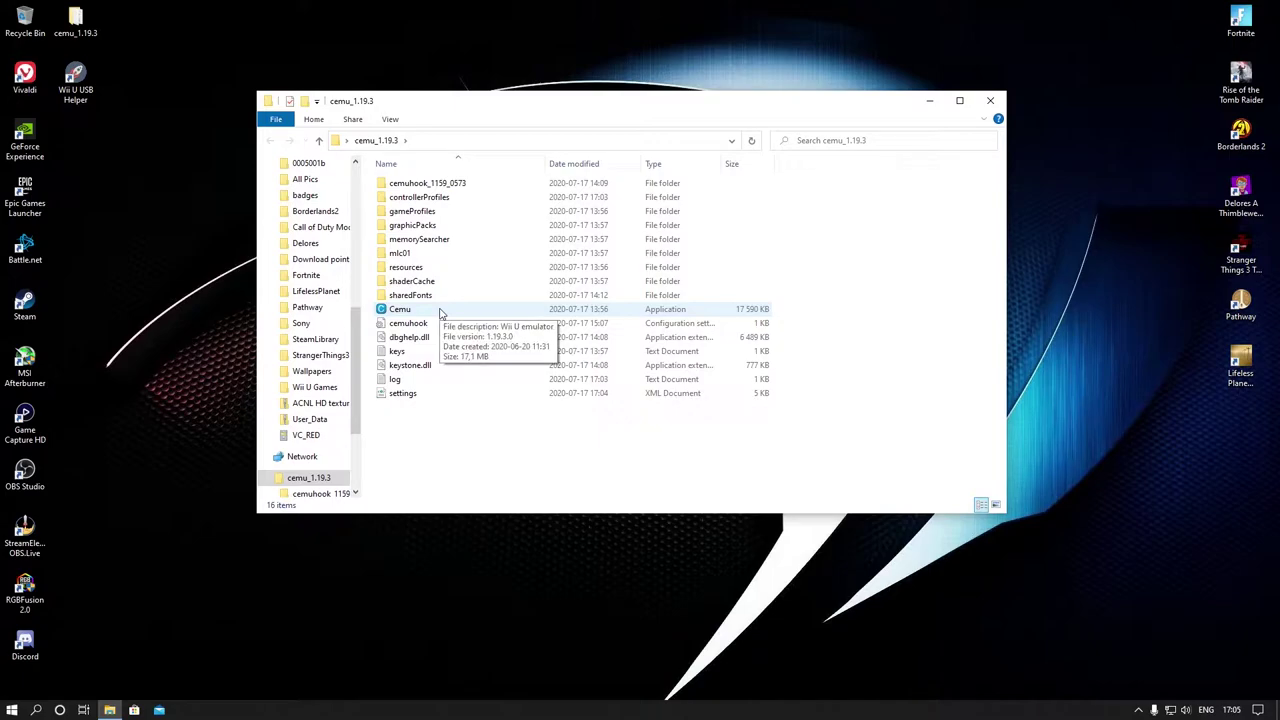
{"action": "double_click", "coordinate": [440, 312]}
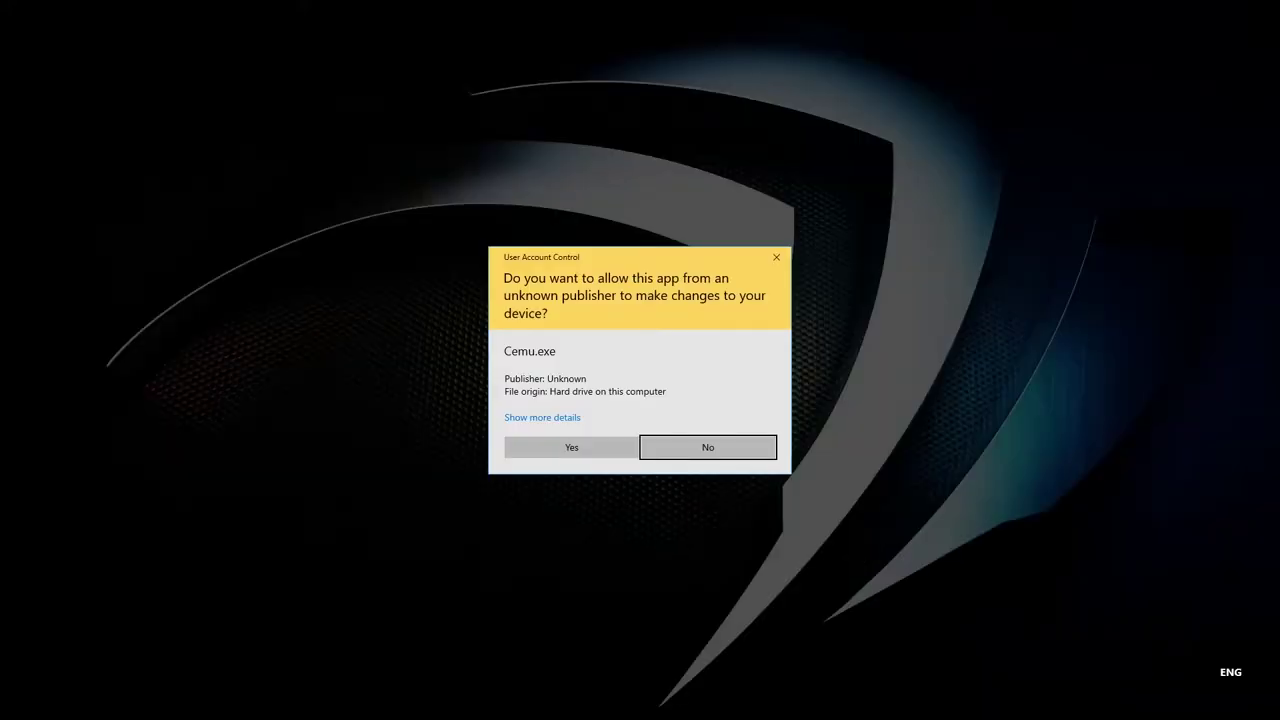
{"action": "left_click", "coordinate": [571, 447]}
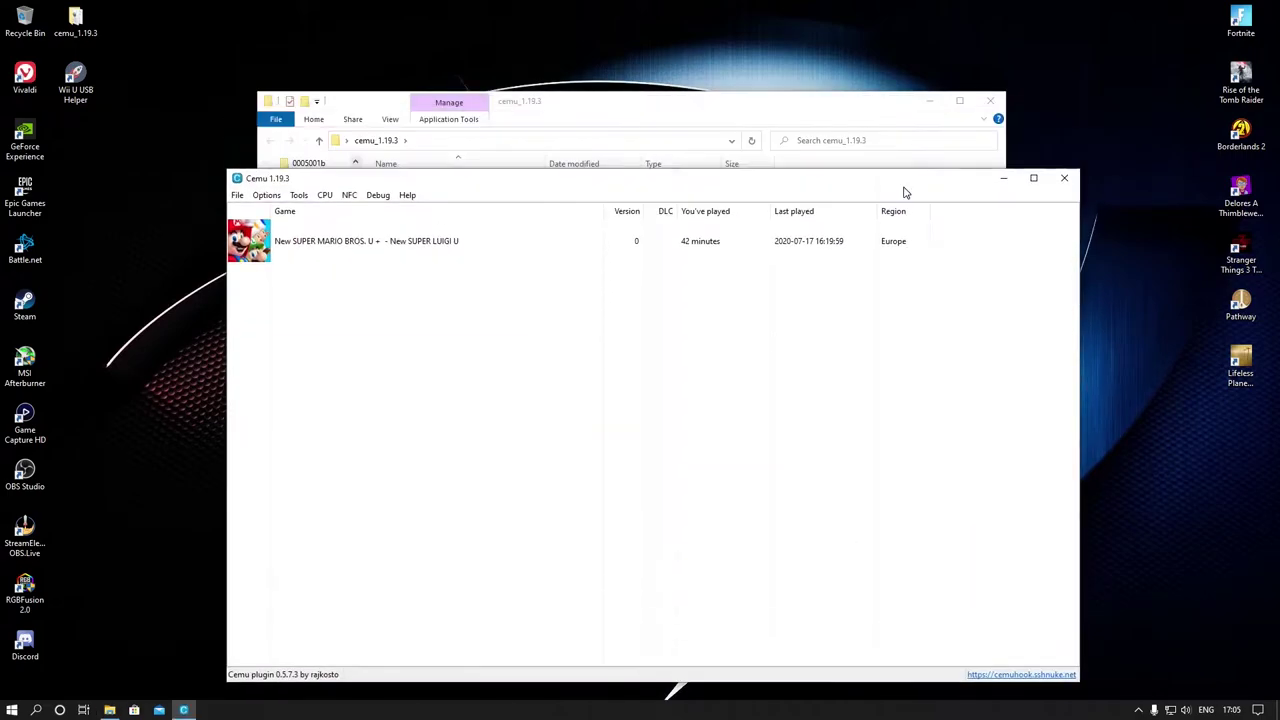
{"action": "left_click_drag", "start_coordinate": [847, 186], "coordinate": [802, 83]}
{"action": "left_click", "coordinate": [1003, 76]}
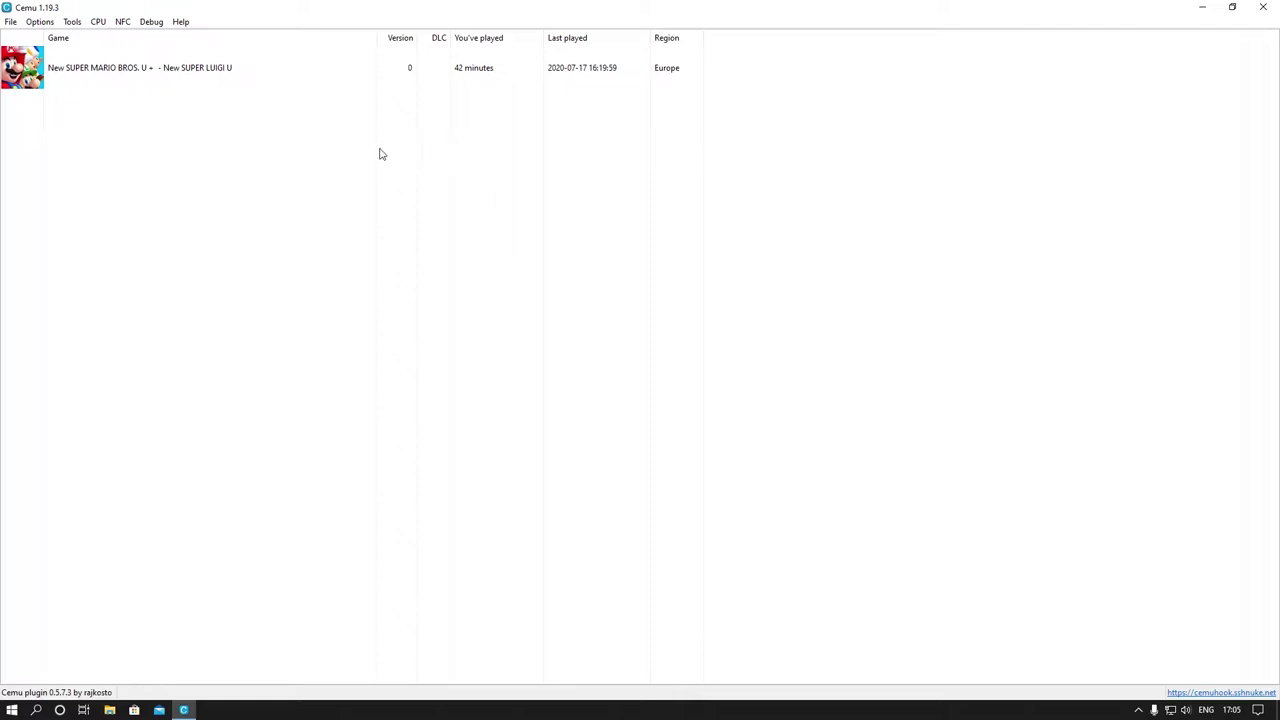
{"action": "left_click", "coordinate": [1232, 7]}
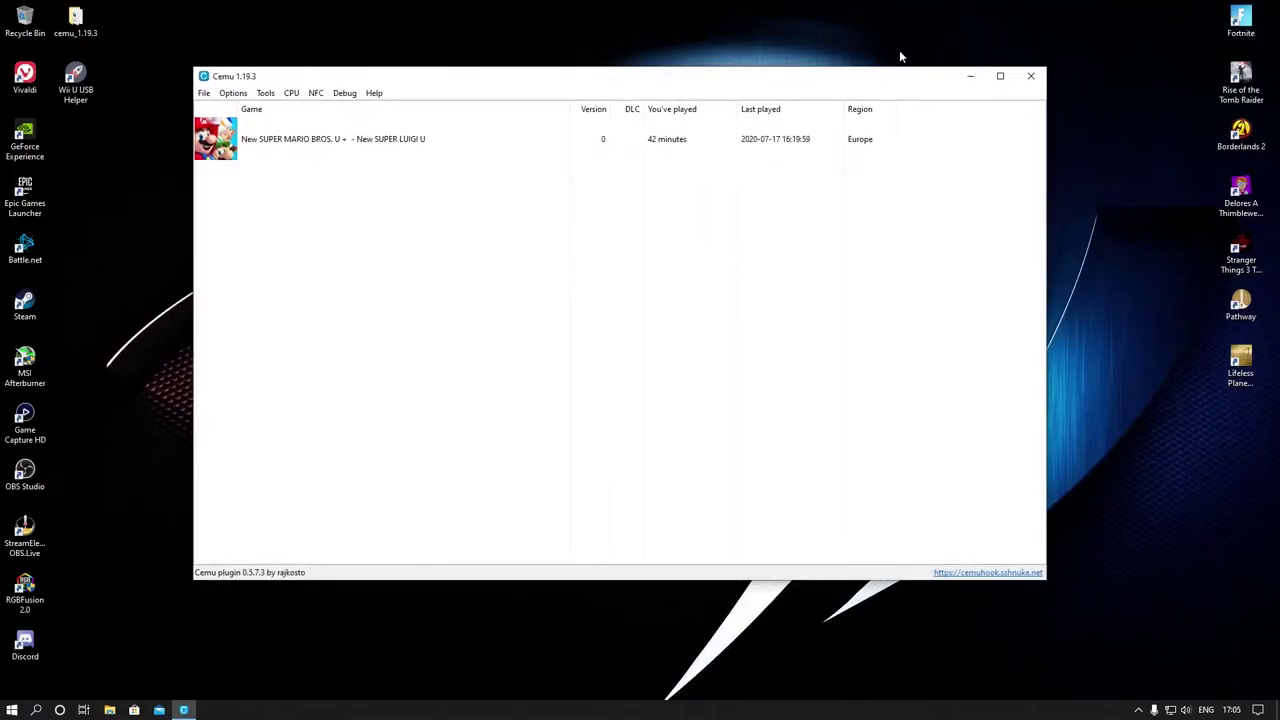
{"action": "left_click_drag", "start_coordinate": [842, 76], "coordinate": [865, 110]}
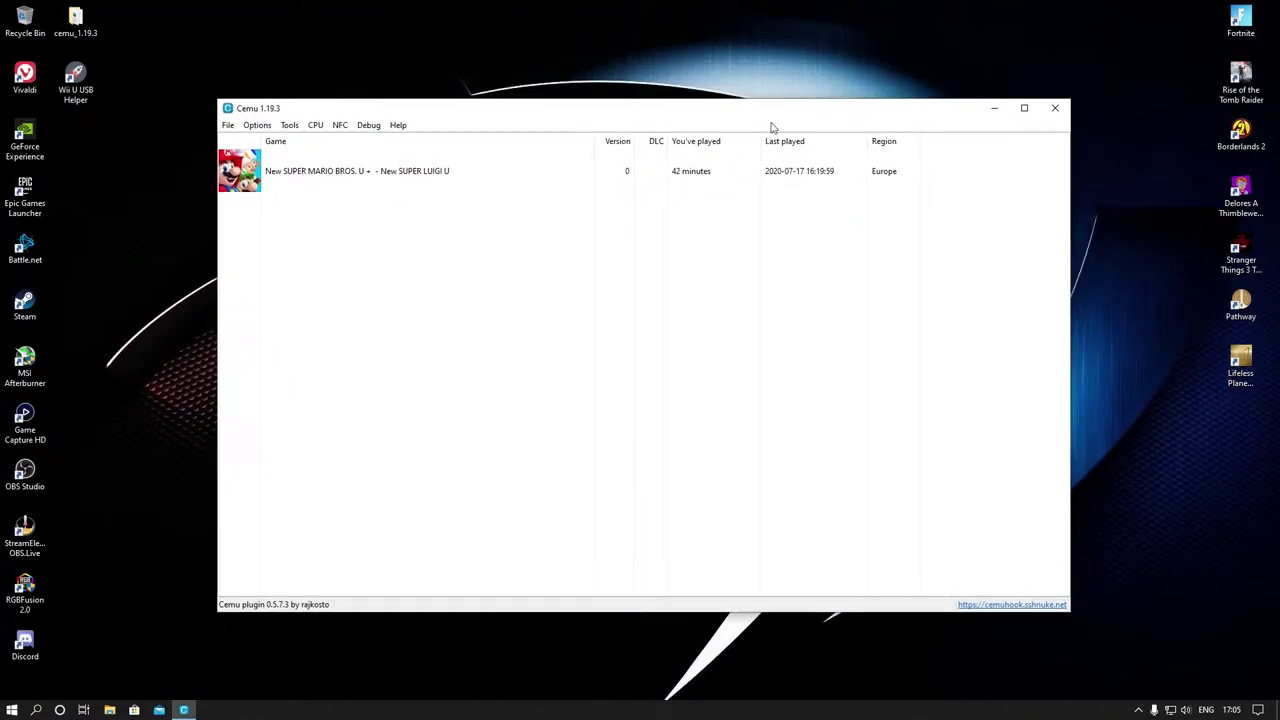
Step: Open the input settings and clear all button assignments of Controller 3
{"action": "left_click", "coordinate": [257, 126]}
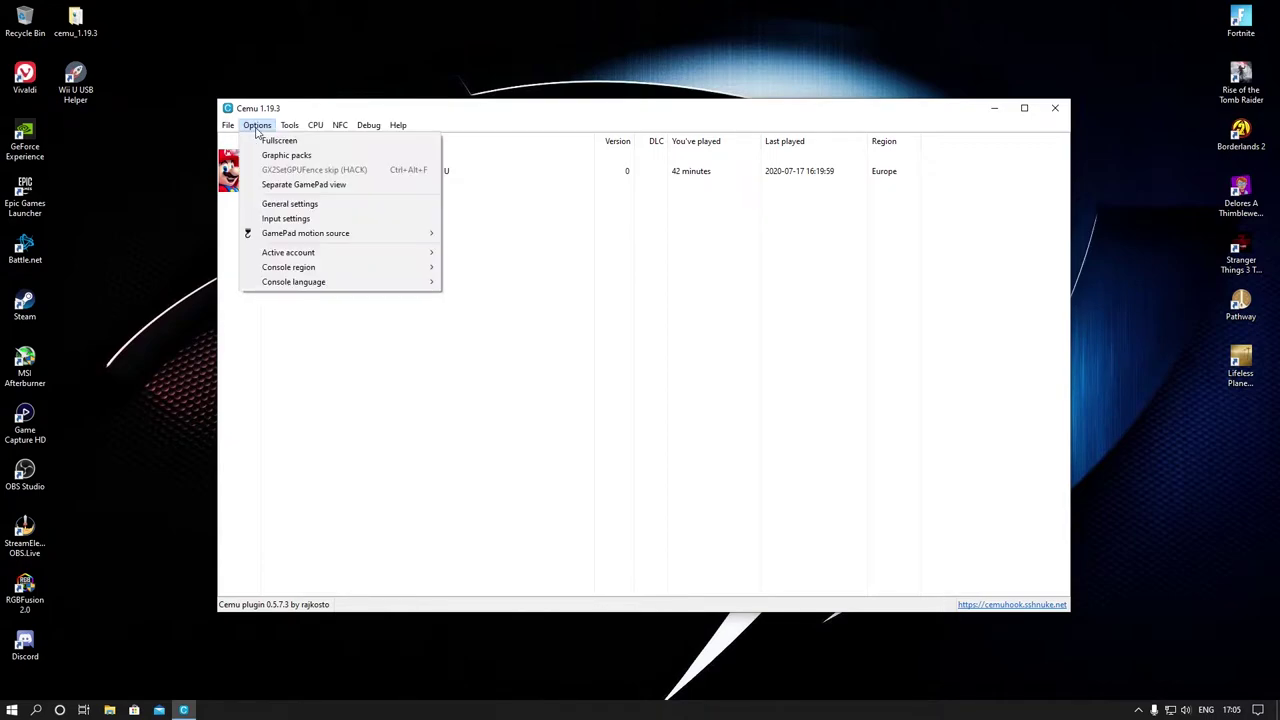
{"action": "left_click", "coordinate": [288, 218]}
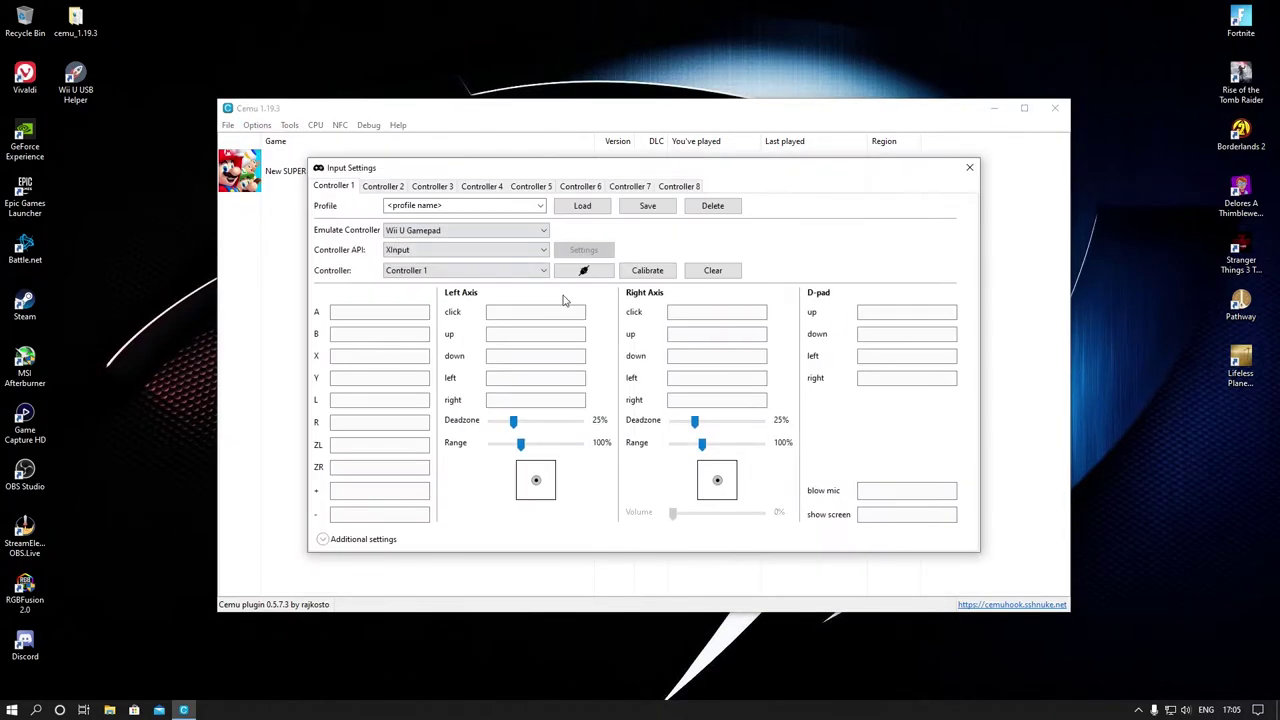
{"action": "left_click", "coordinate": [383, 186]}
{"action": "left_click", "coordinate": [434, 187]}
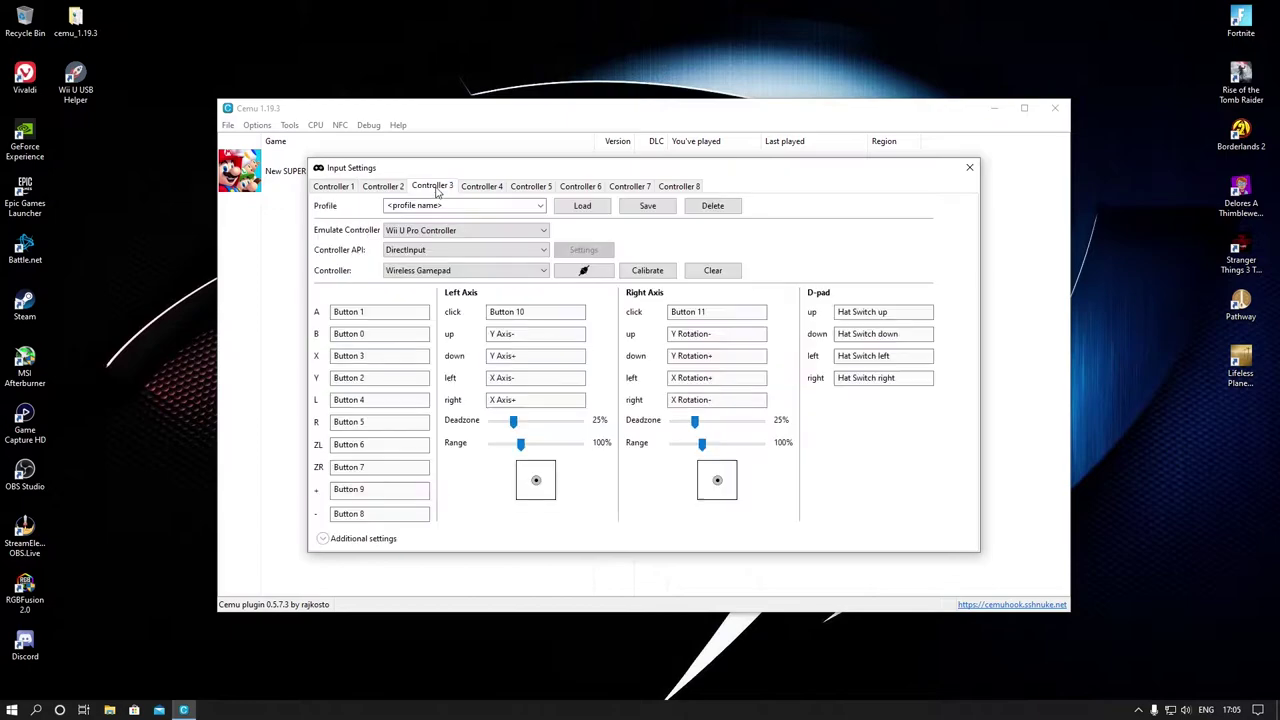
{"action": "left_click", "coordinate": [716, 270]}
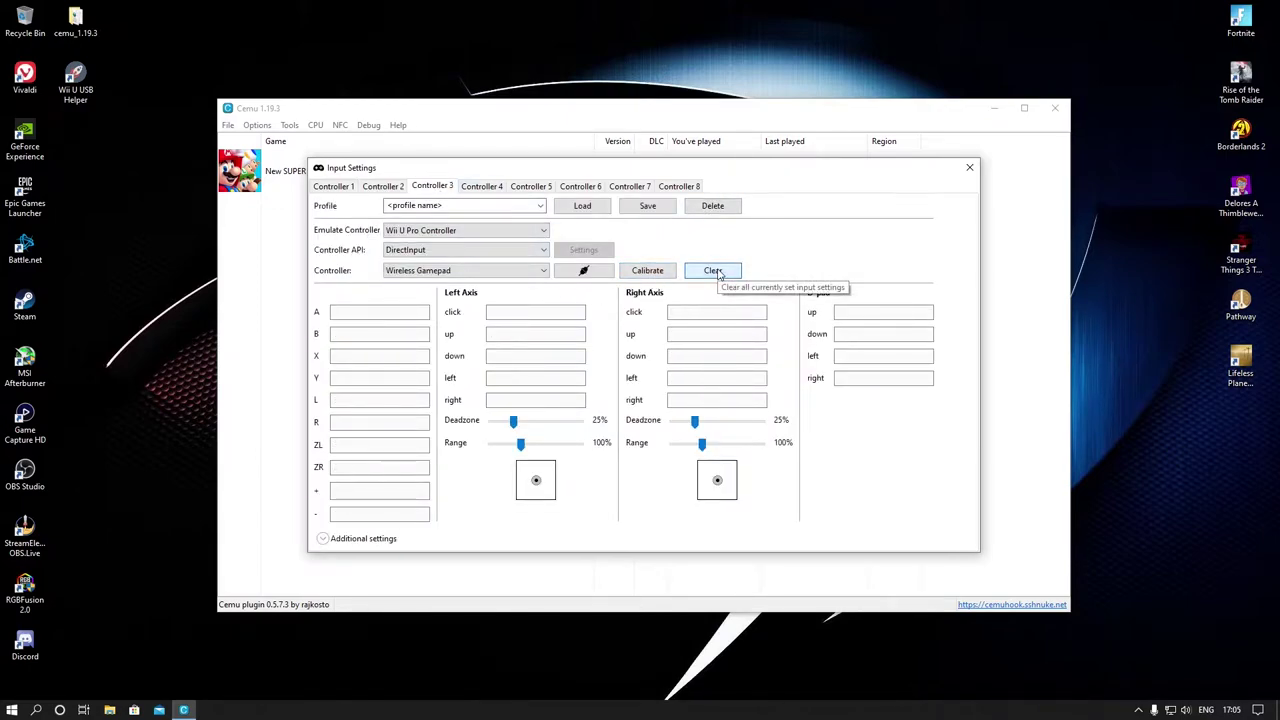
Step: Set the emulated controller to Disabled for Controller 1, Controller 2 and Controller 3
{"action": "left_click", "coordinate": [333, 188]}
{"action": "left_click", "coordinate": [489, 231]}
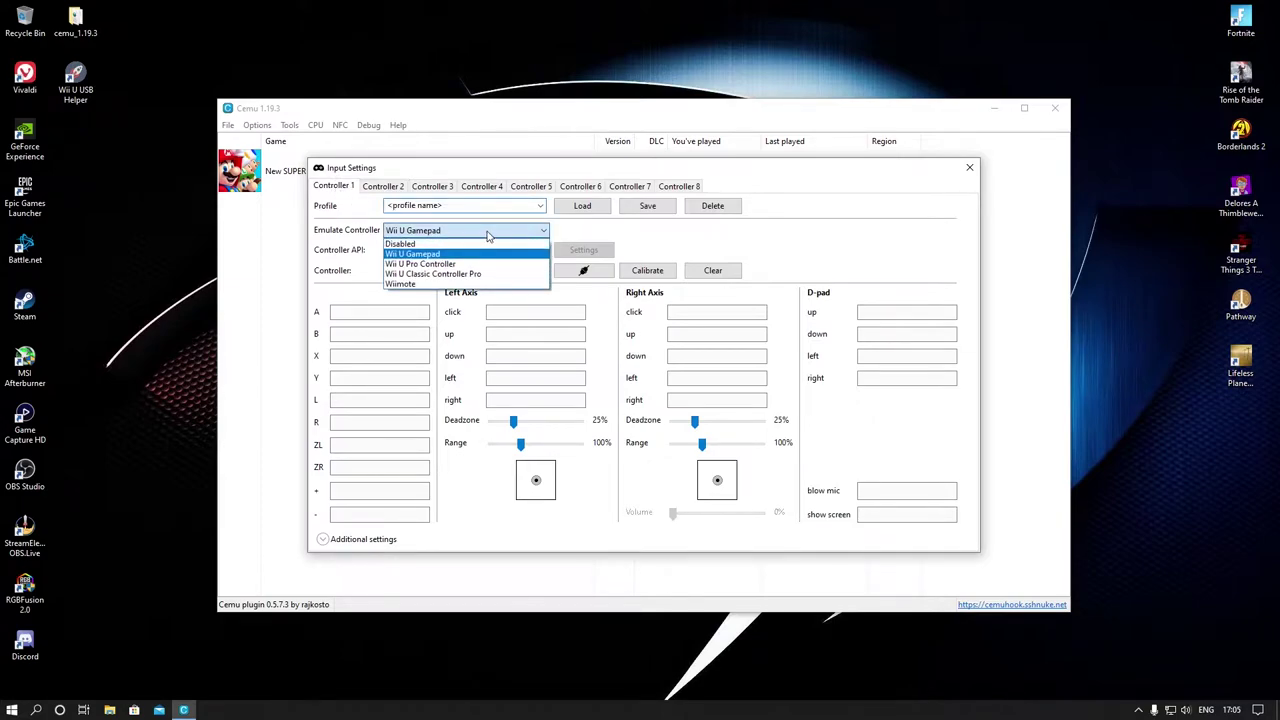
{"action": "left_click", "coordinate": [482, 243]}
{"action": "left_click", "coordinate": [403, 187]}
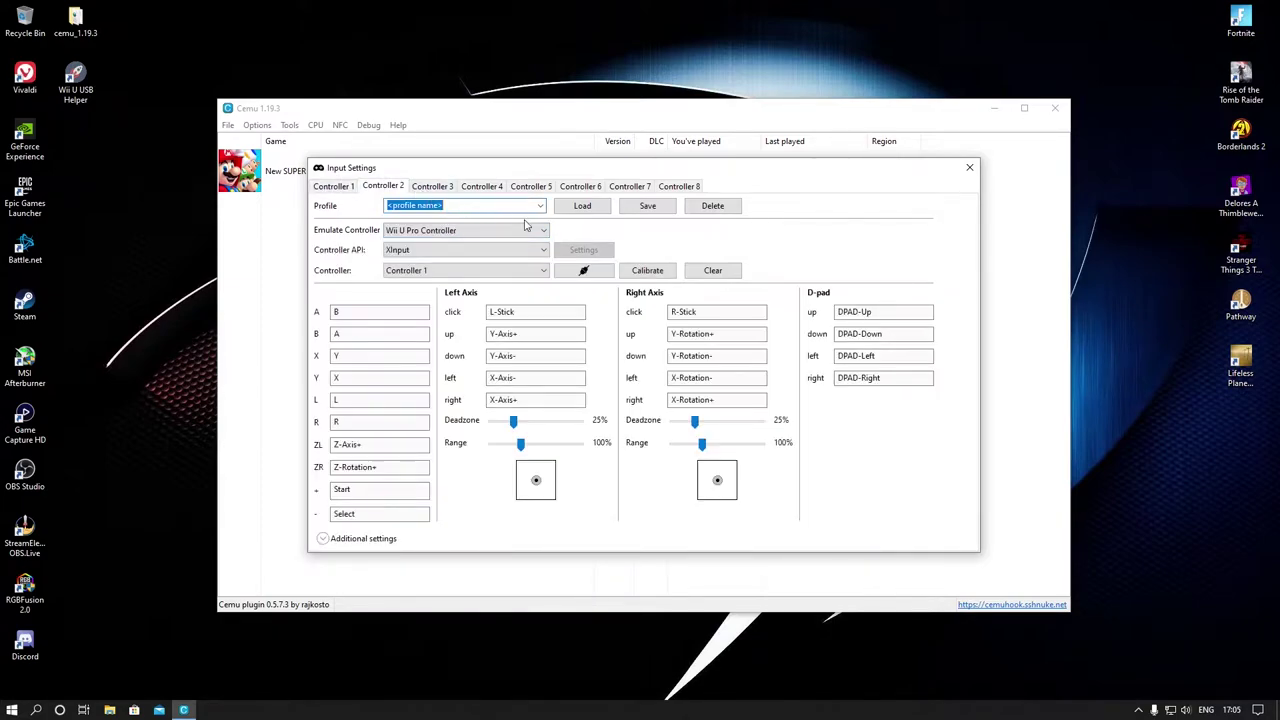
{"action": "left_click", "coordinate": [530, 228]}
{"action": "left_click", "coordinate": [463, 244]}
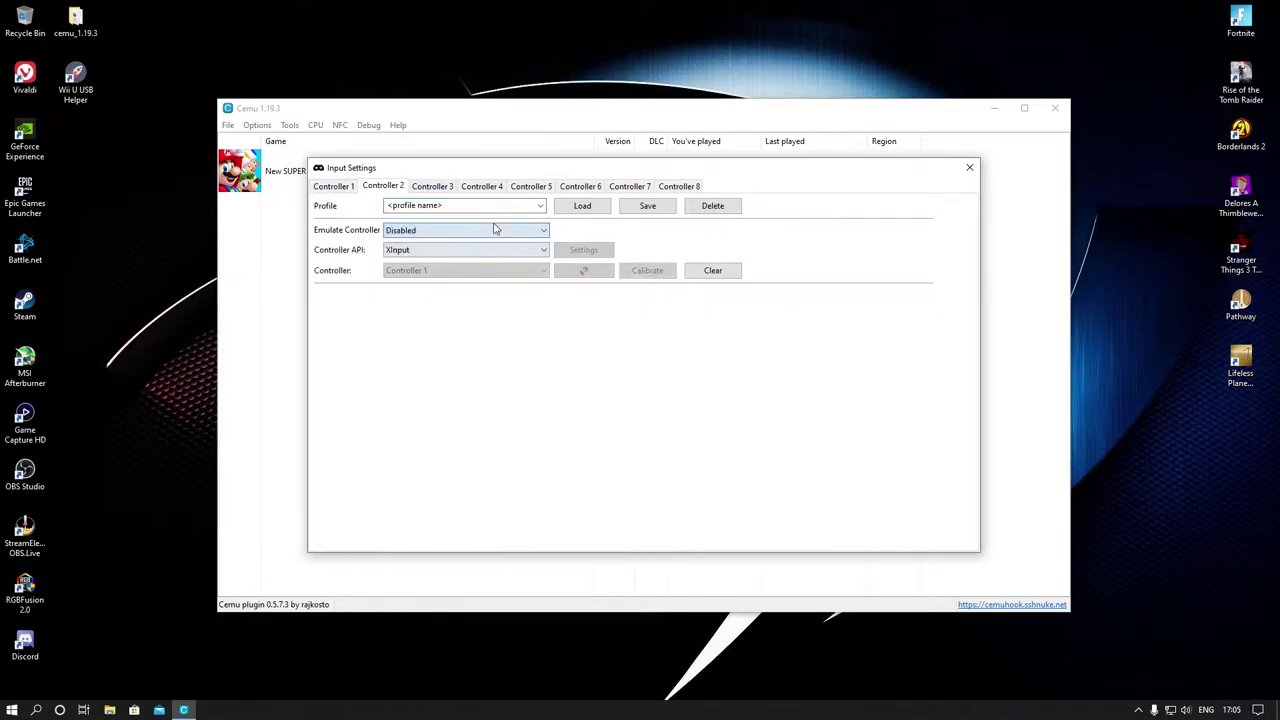
{"action": "left_click", "coordinate": [432, 187]}
{"action": "left_click", "coordinate": [485, 230]}
{"action": "left_click", "coordinate": [470, 242]}
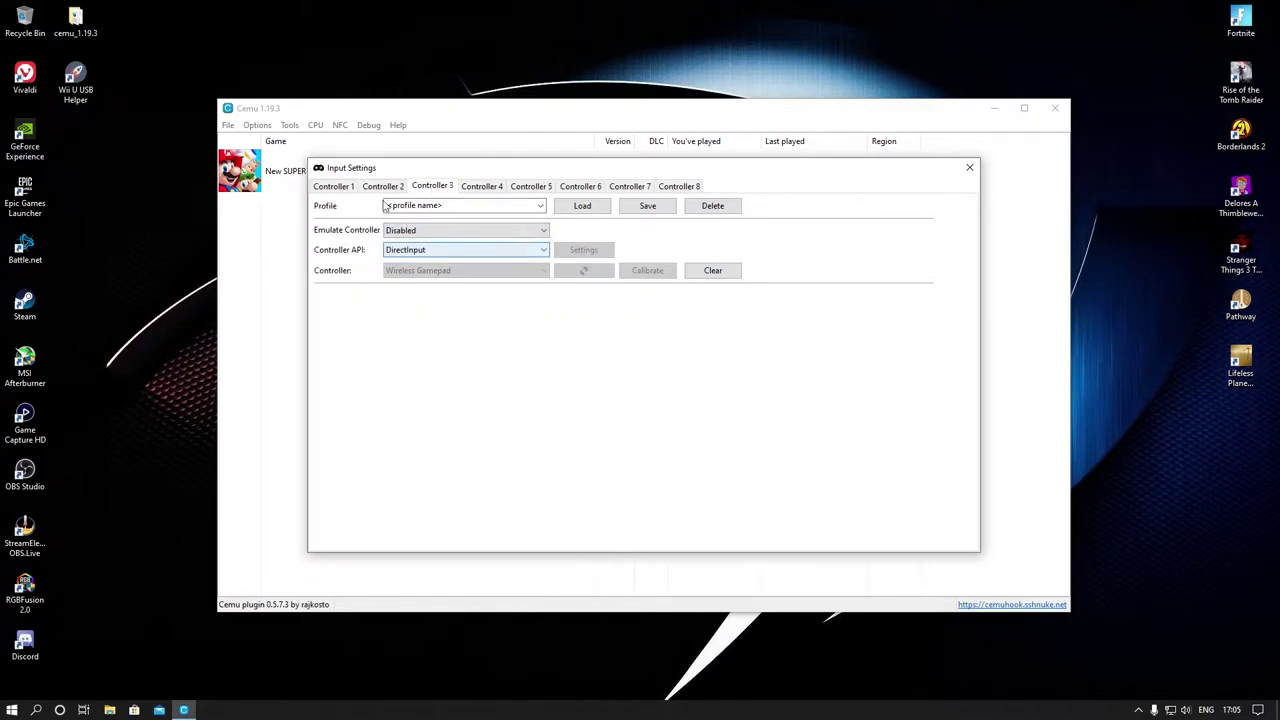
Step: Set Controller 1 to emulate a Wii U Gamepad using the XInput controller API
{"action": "left_click", "coordinate": [346, 189]}
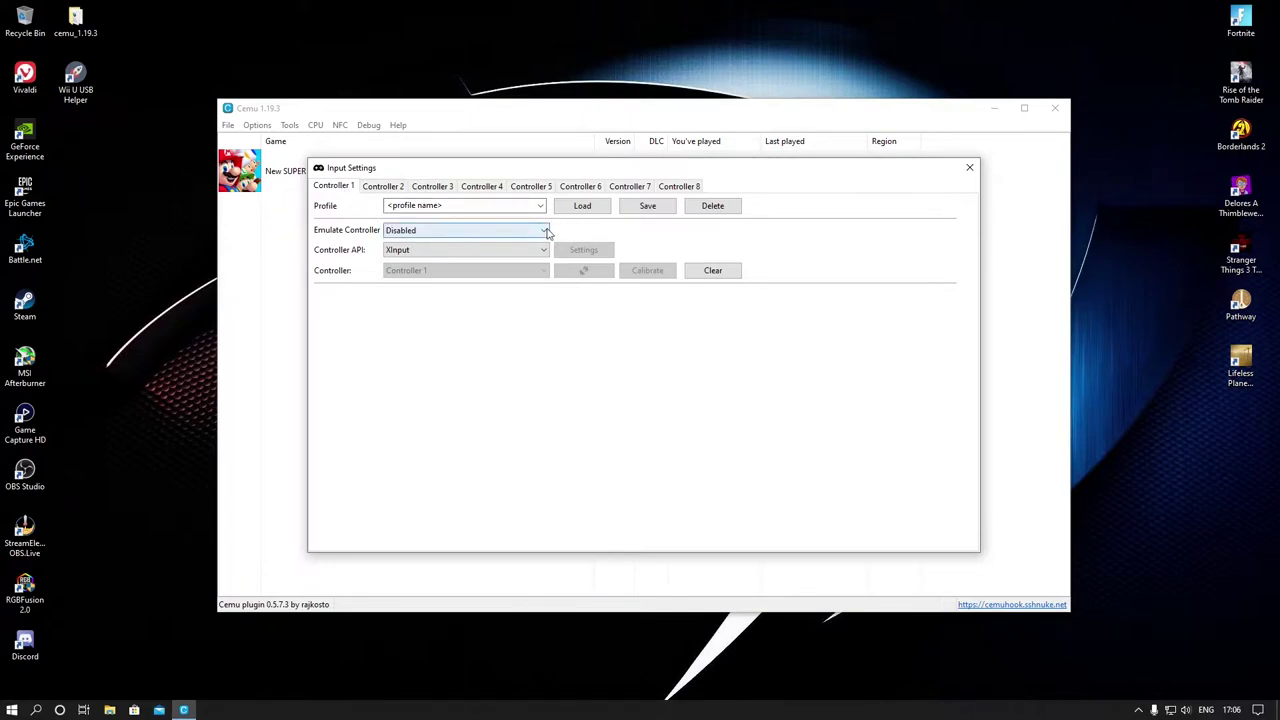
{"action": "left_click", "coordinate": [546, 232]}
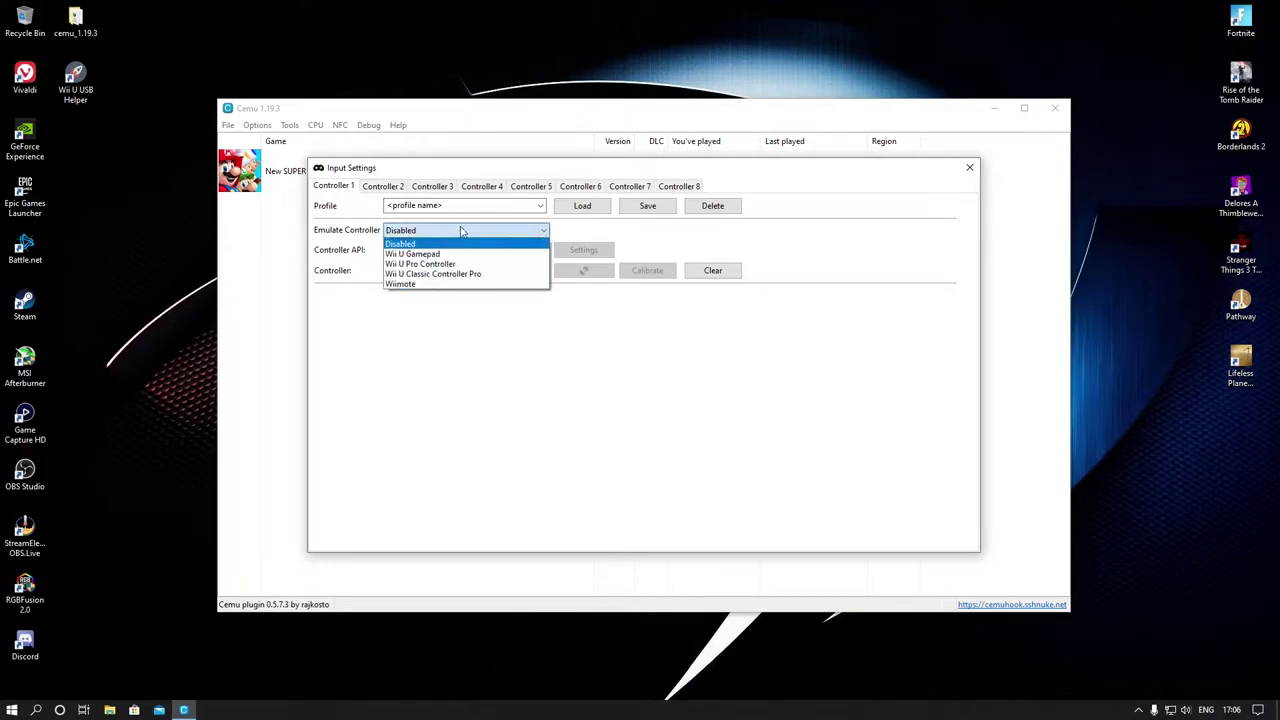
{"action": "left_click", "coordinate": [421, 256]}
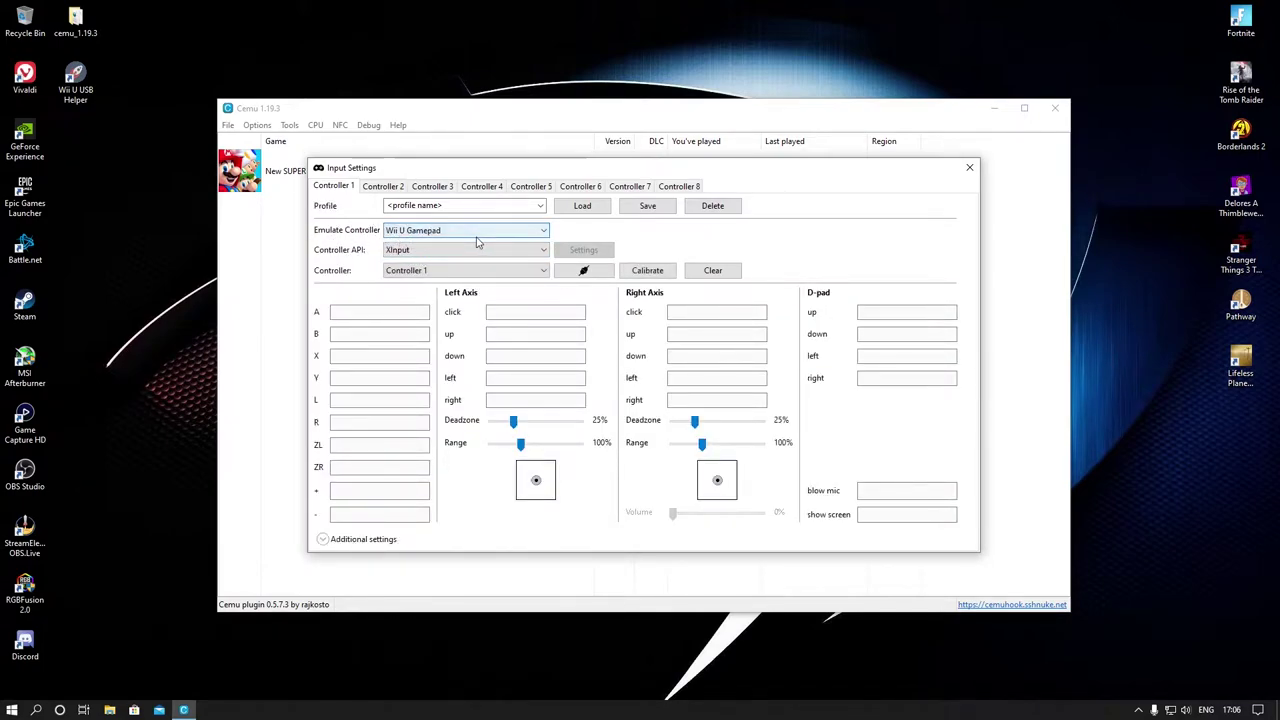
{"action": "left_click", "coordinate": [544, 251]}
{"action": "left_click", "coordinate": [544, 251]}
{"action": "left_click", "coordinate": [544, 251]}
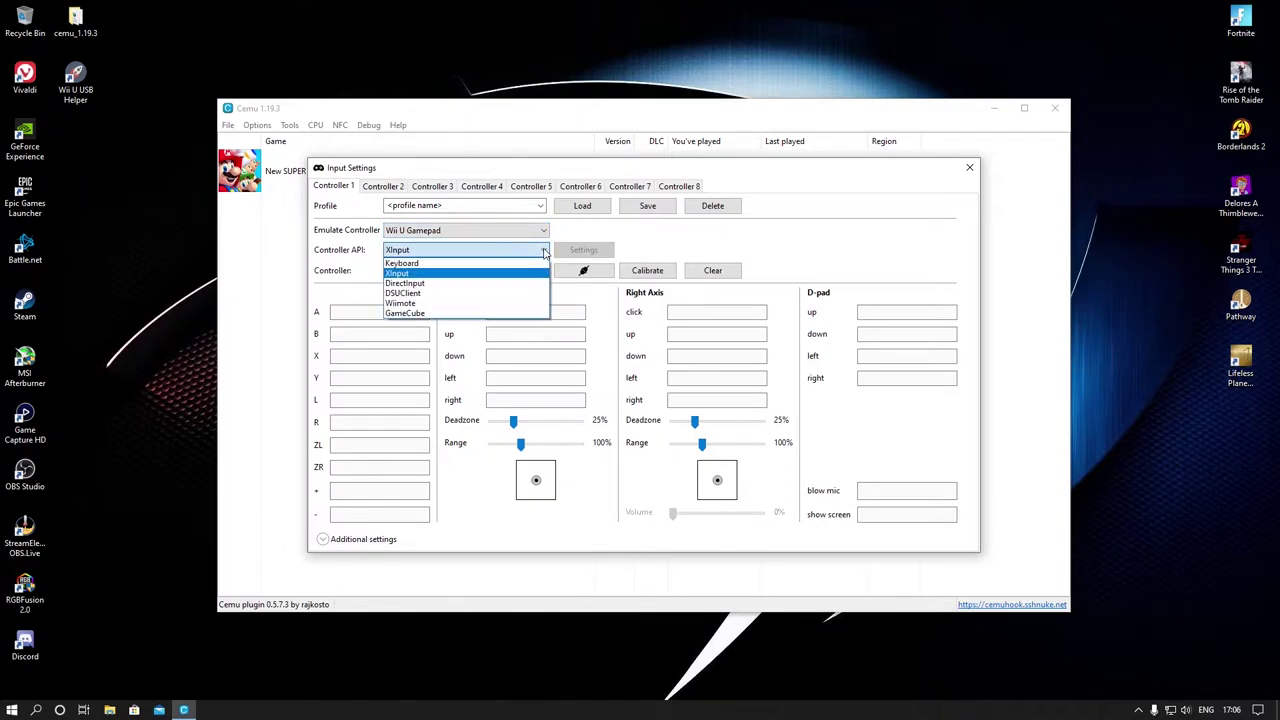
{"action": "left_click", "coordinate": [433, 274]}
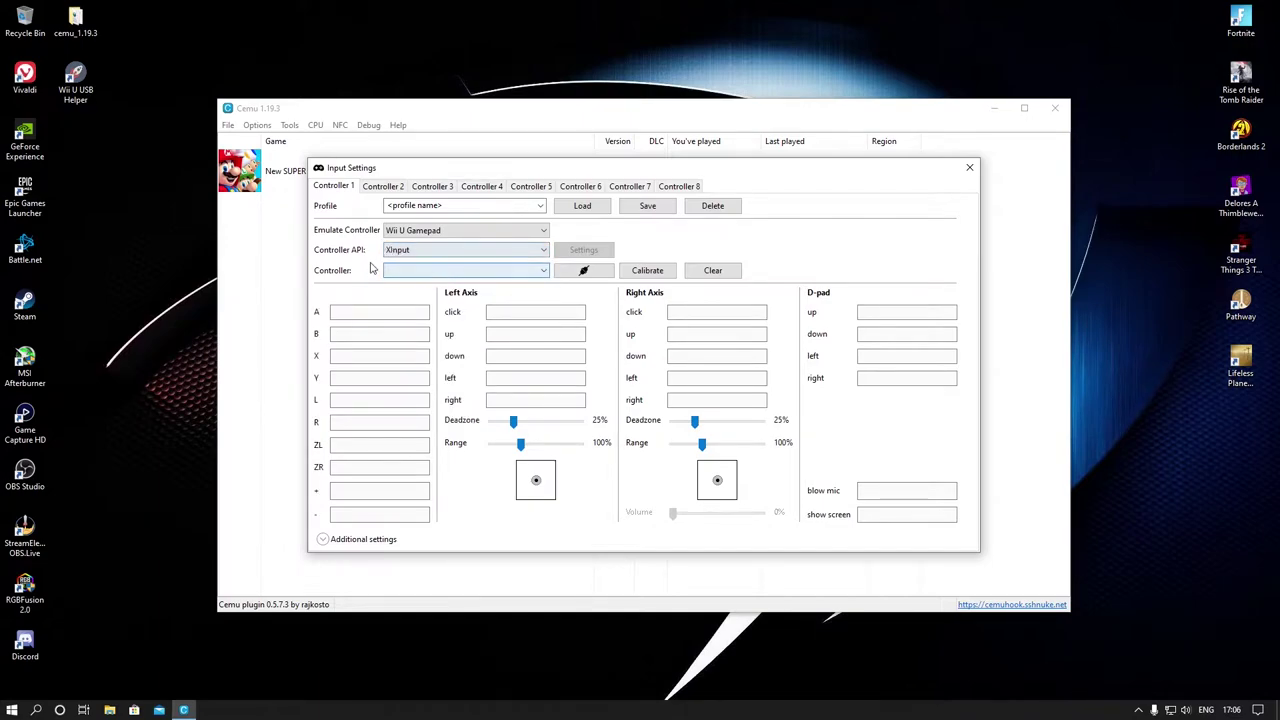
Step: Switch Controller 1's API to DirectInput to check the available devices and return it to XInput
{"action": "left_click", "coordinate": [525, 251]}
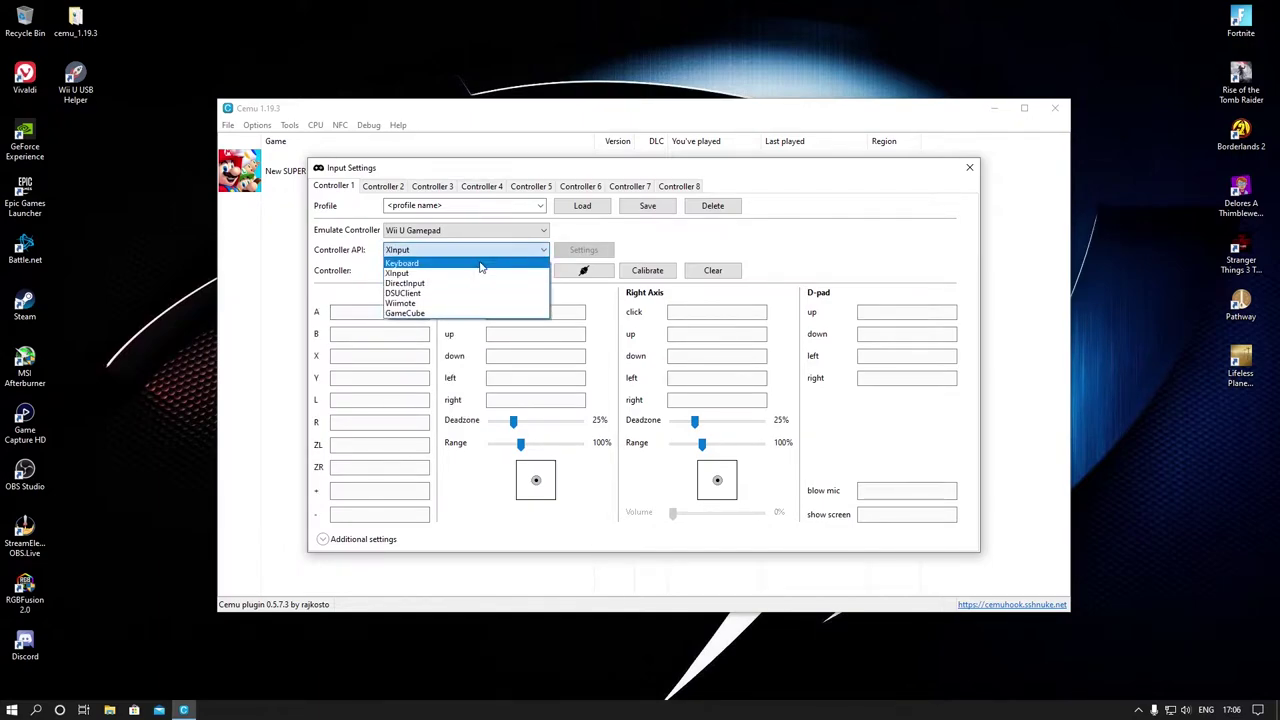
{"action": "left_click", "coordinate": [435, 284]}
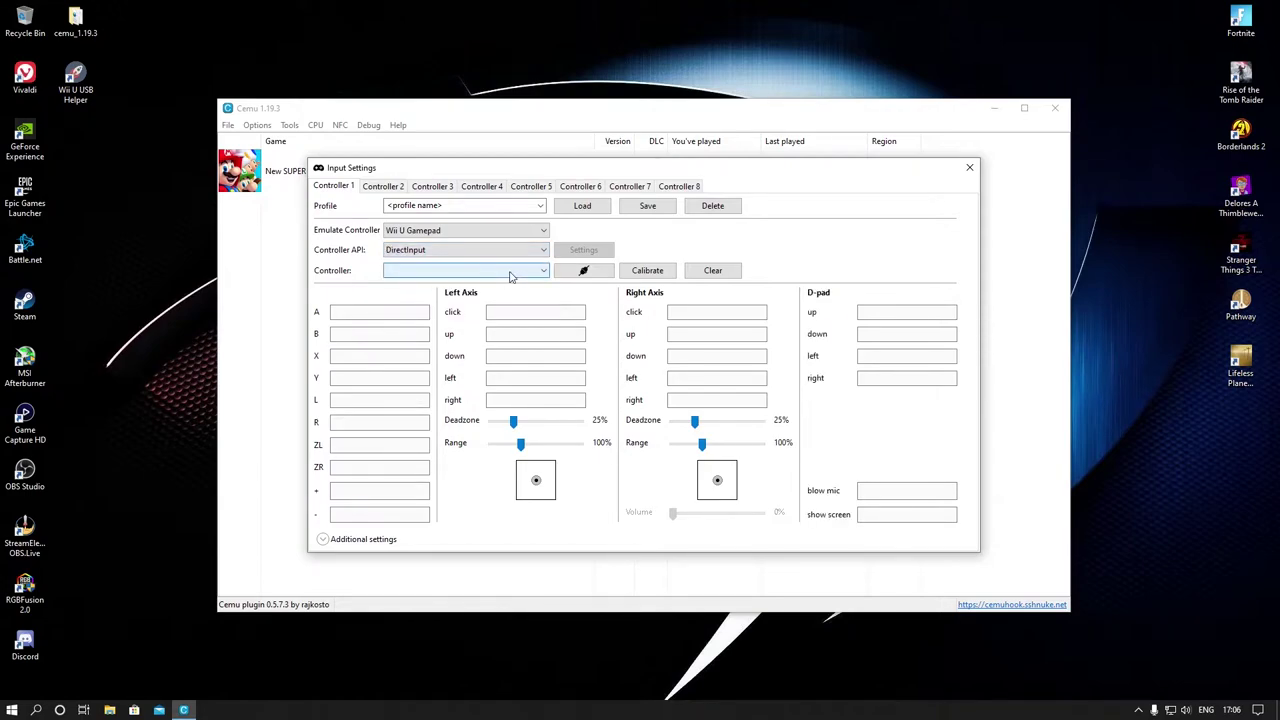
{"action": "left_click", "coordinate": [507, 271]}
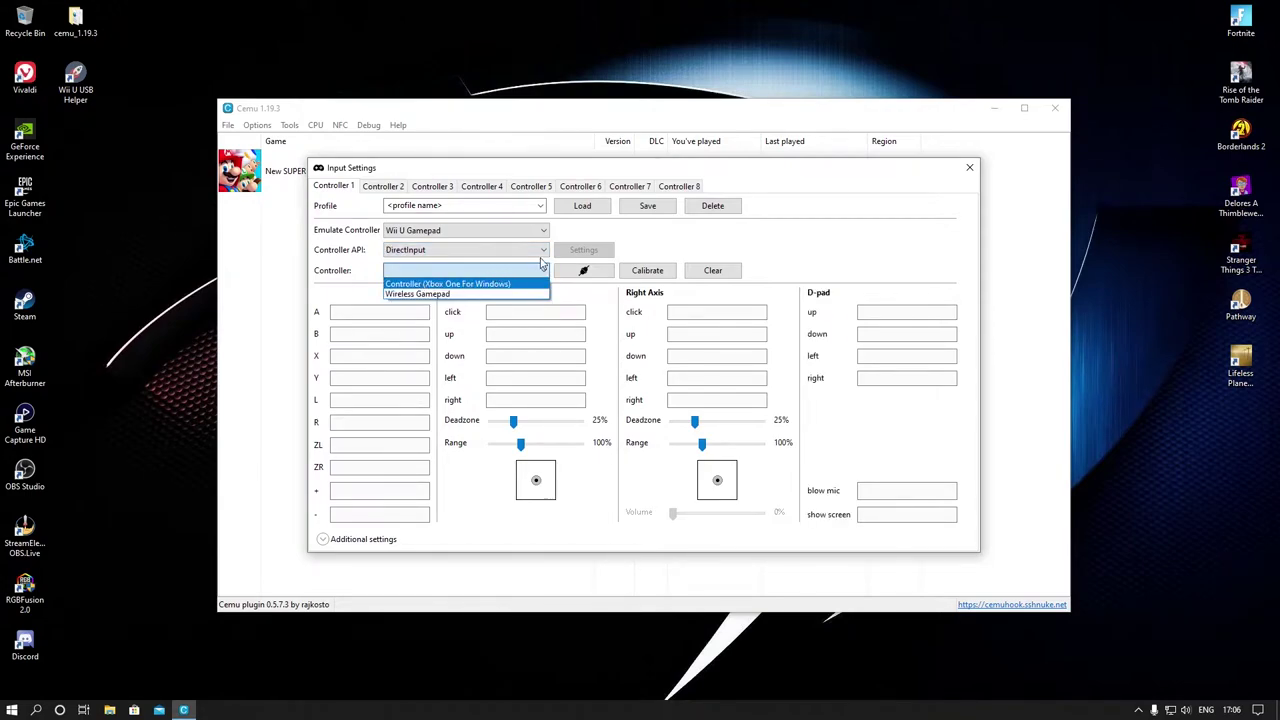
{"action": "left_click", "coordinate": [507, 251]}
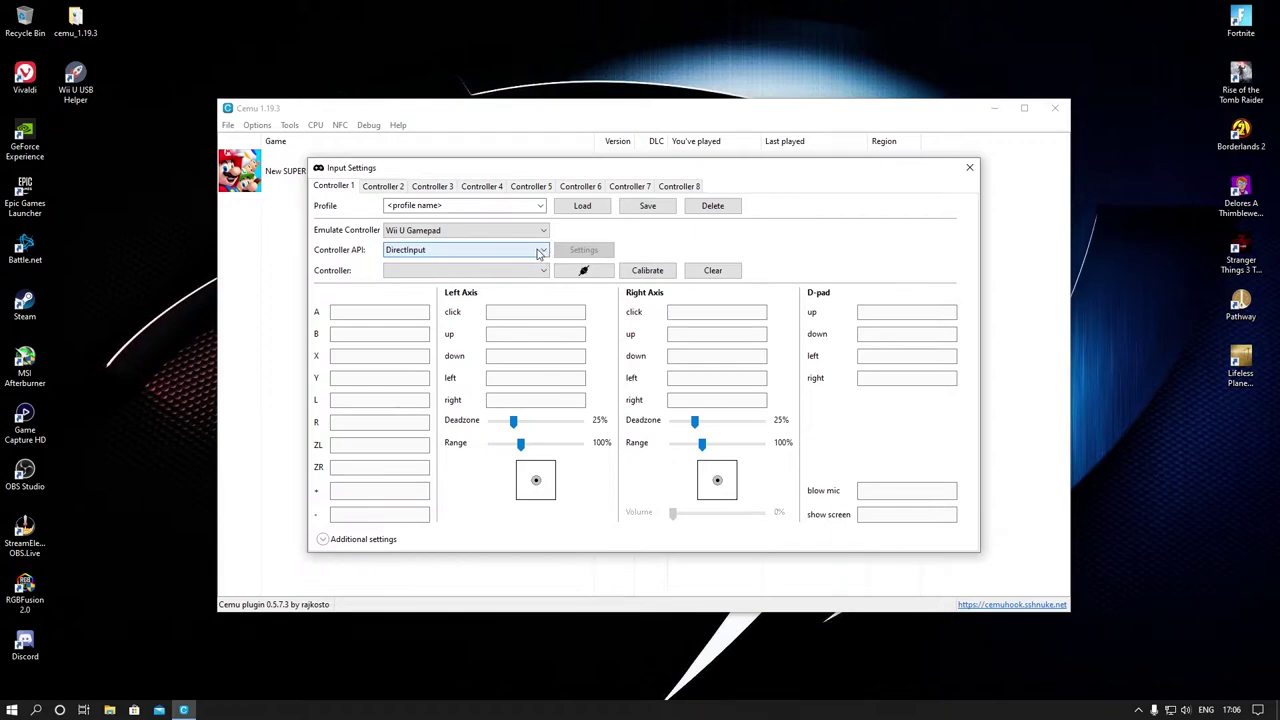
{"action": "left_click", "coordinate": [537, 251]}
{"action": "left_click", "coordinate": [465, 274]}
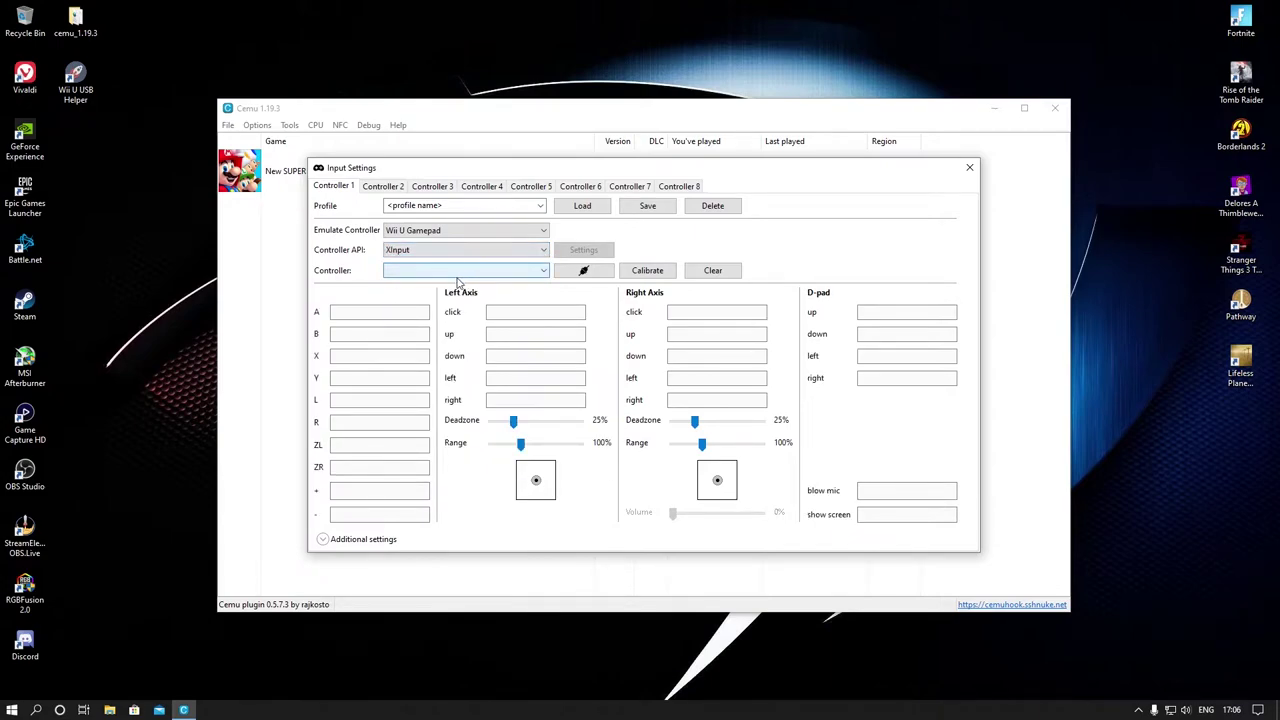
Step: Choose Controller 1 as the XInput device for the emulated Wii U Gamepad
{"action": "left_click", "coordinate": [383, 316]}
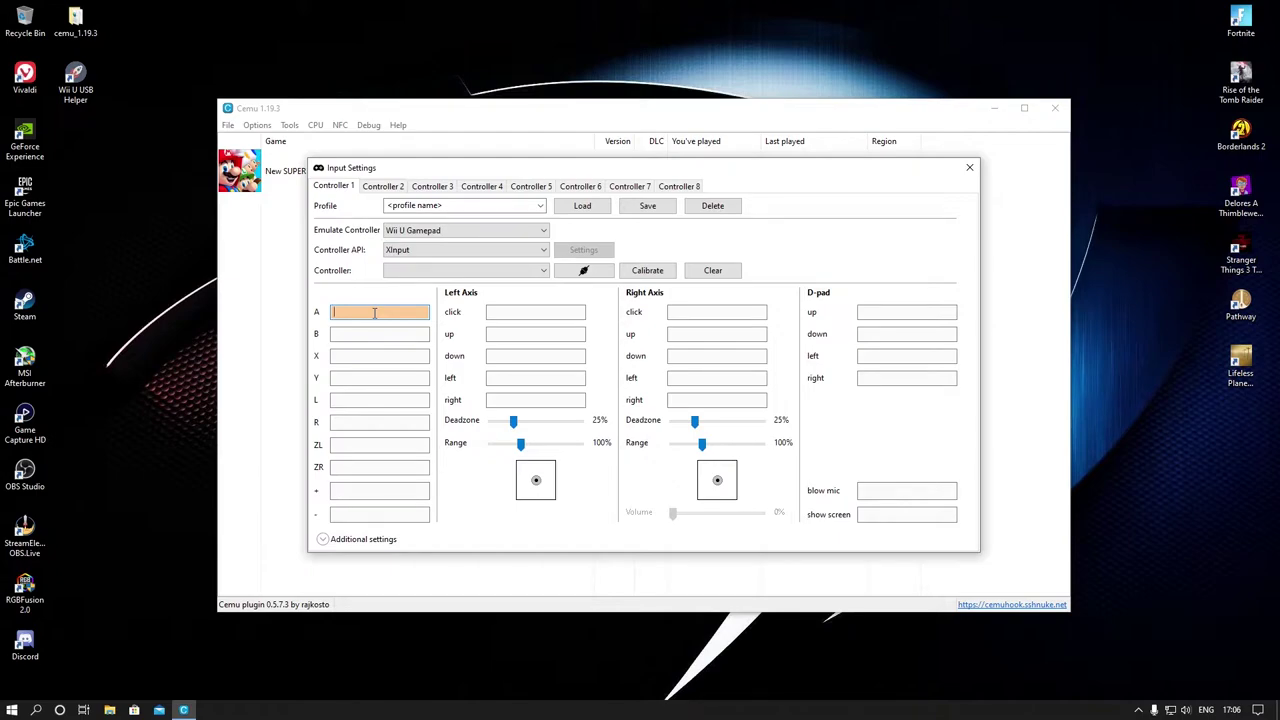
{"action": "left_click", "coordinate": [500, 273]}
{"action": "left_click", "coordinate": [473, 286]}
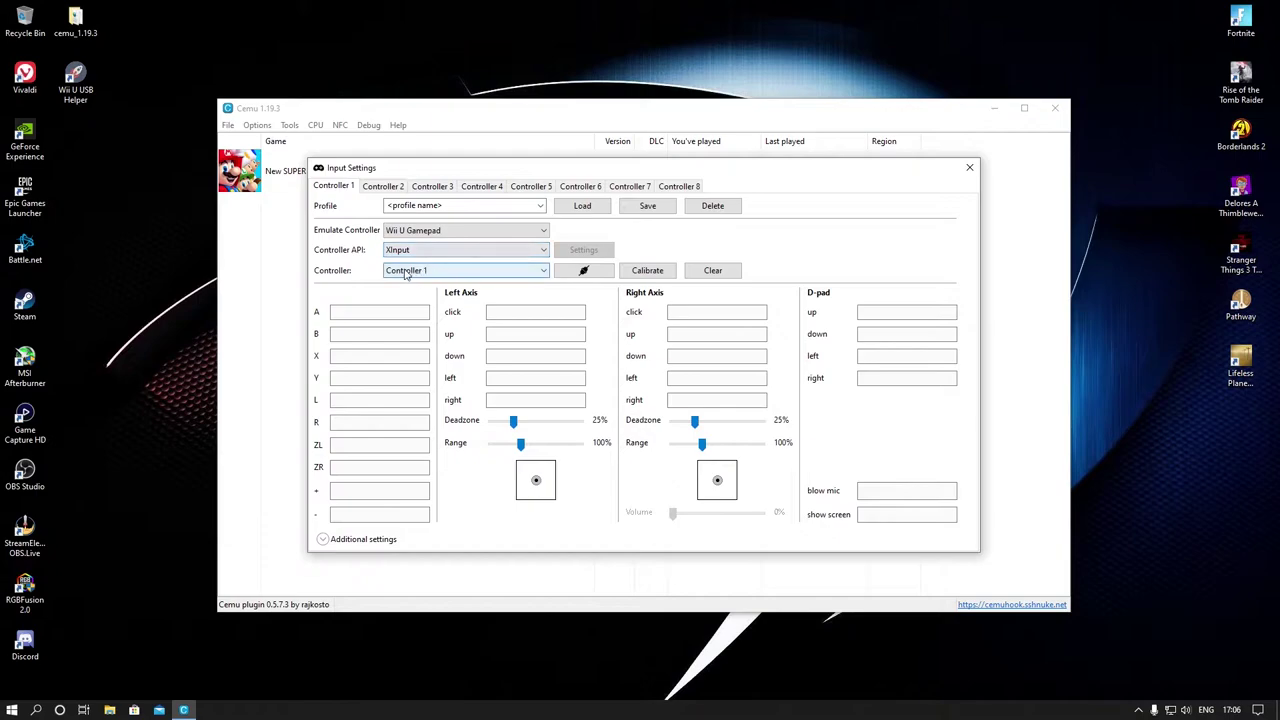
Step: Map A, B, X, Y to B, A, Y, X, assign the matching shoulder buttons, triggers, Start, Select, sticks and D-pad, and set blow mic to F
{"action": "left_click", "coordinate": [390, 313]}
{"action": "key", "text": "b"}
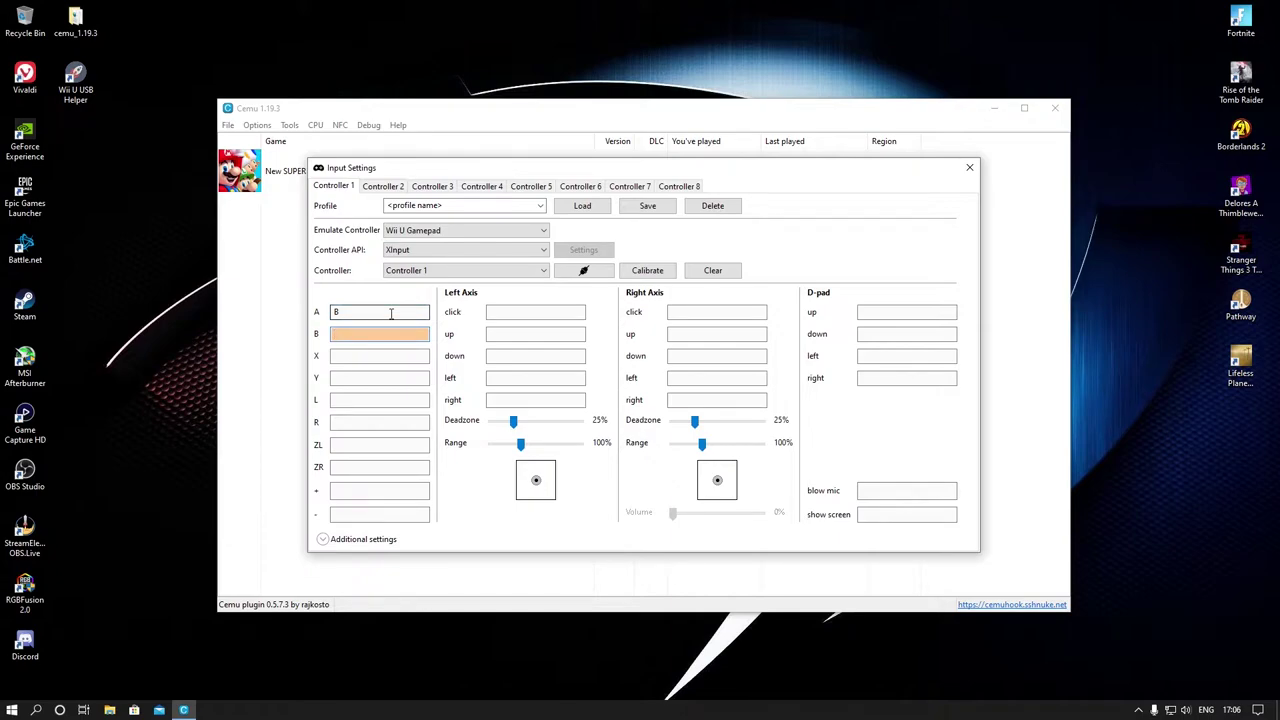
{"action": "key", "text": "a"}
{"action": "key", "text": "y"}
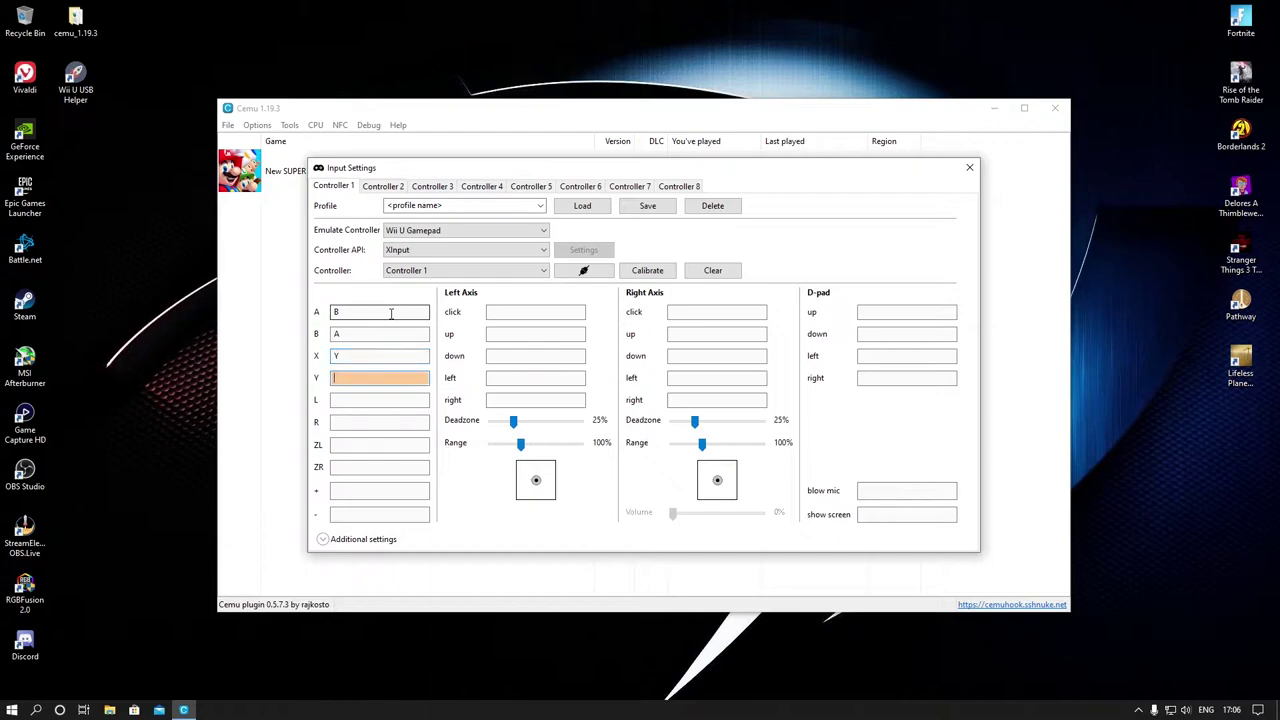
{"action": "key", "text": "x"}
{"action": "key", "text": "l"}
{"action": "key", "text": "r"}
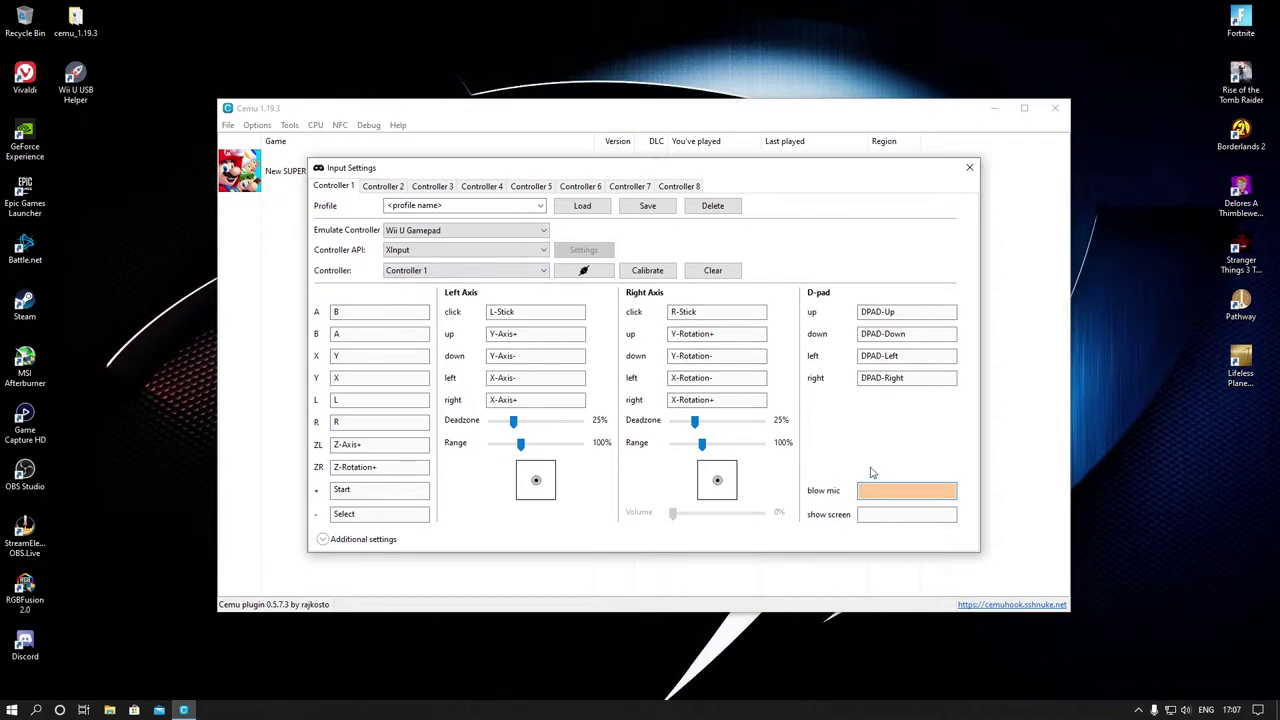
{"action": "key", "text": "f"}
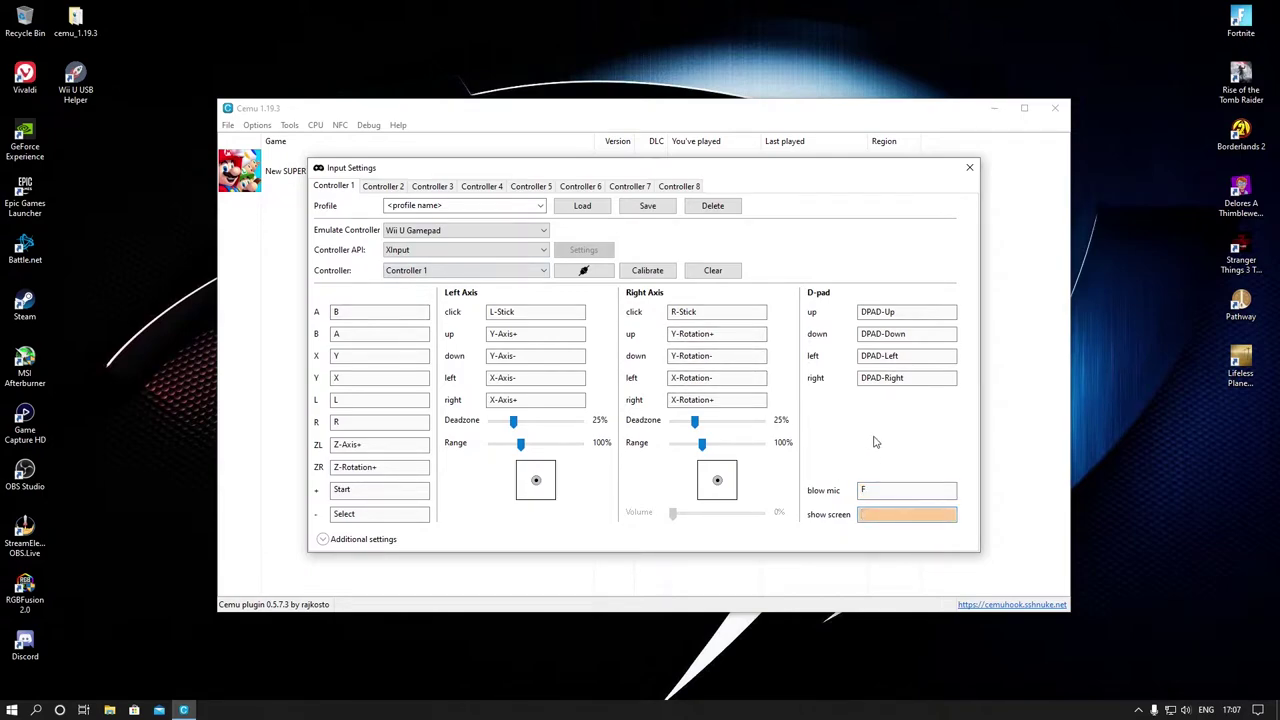
Step: Save the Controller 1 configuration as a profile named Xbox Main
{"action": "left_click", "coordinate": [463, 207]}
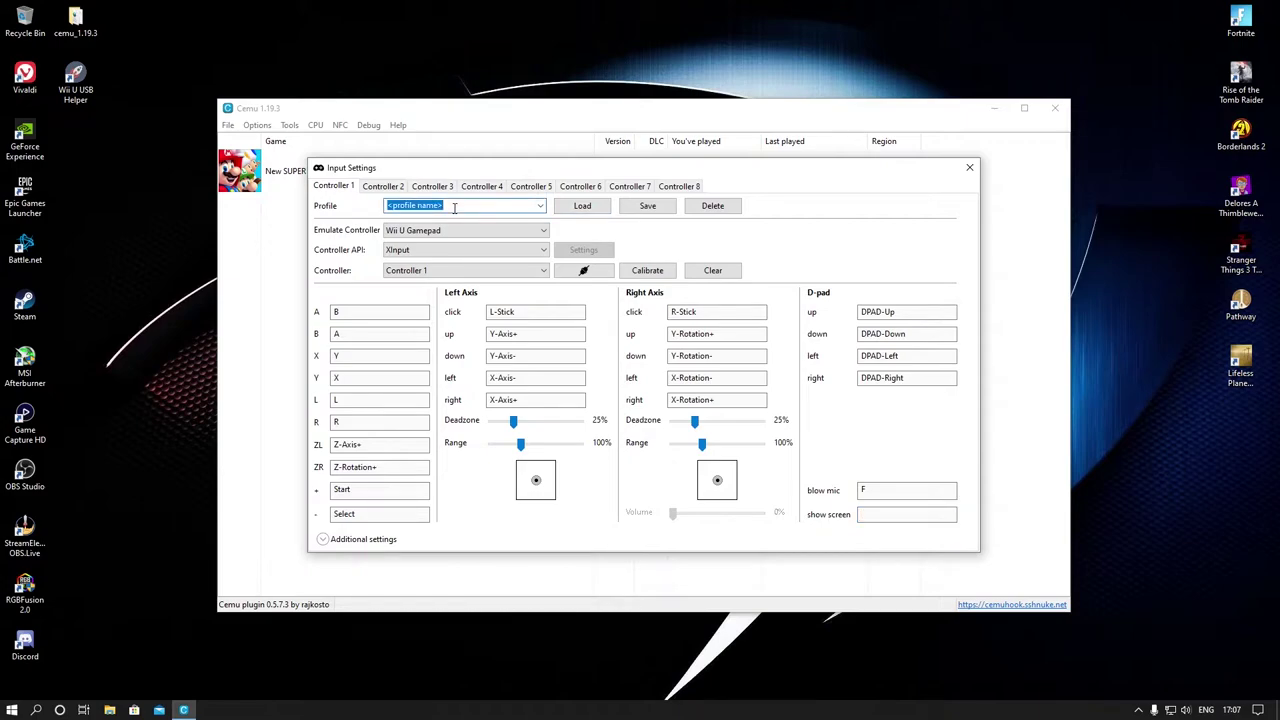
{"action": "type", "text": "Xbox Main"}
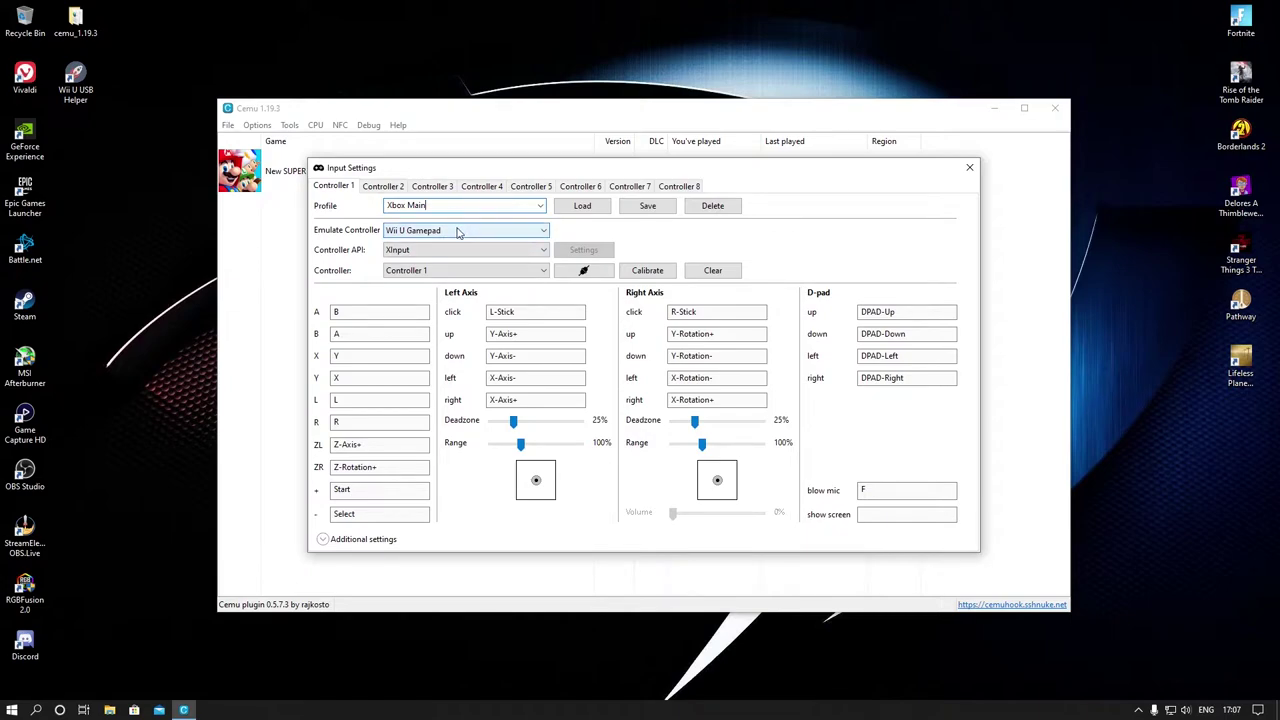
{"action": "left_click", "coordinate": [649, 209]}
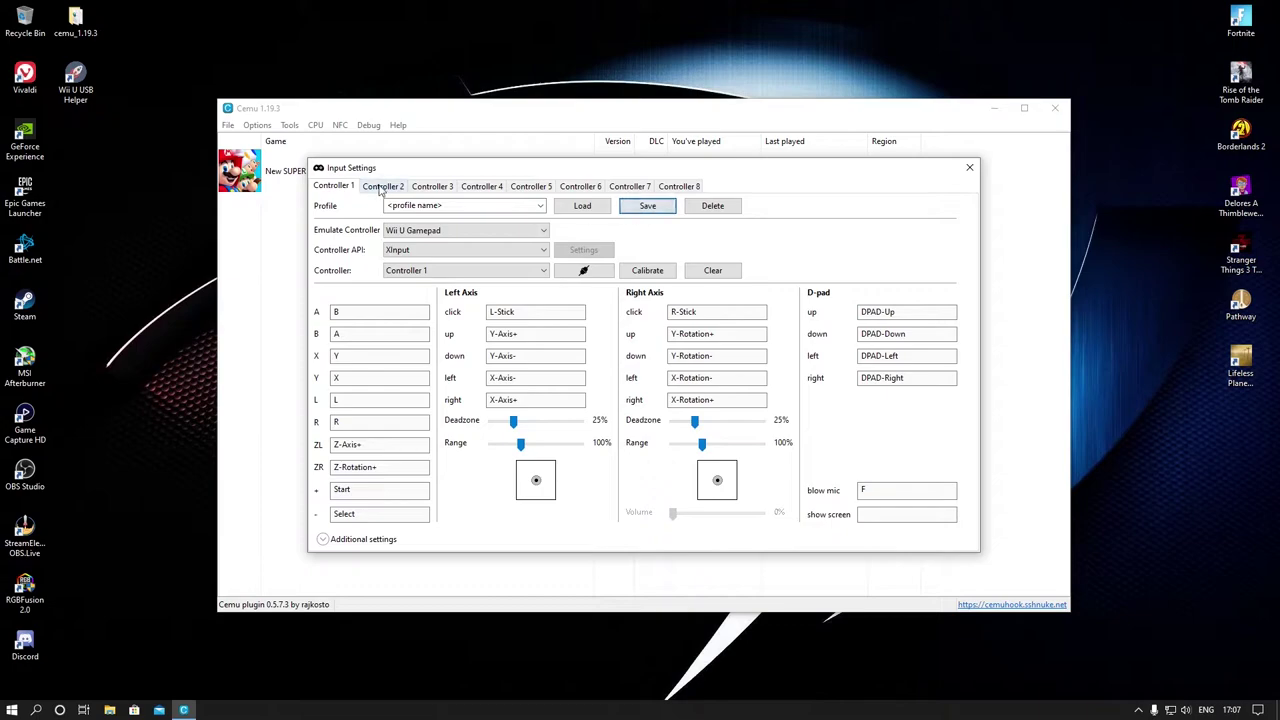
Step: Set Controller 2 to emulate a Wii U Pro Controller using the XInput API with Controller 1 as its device
{"action": "left_click", "coordinate": [382, 188]}
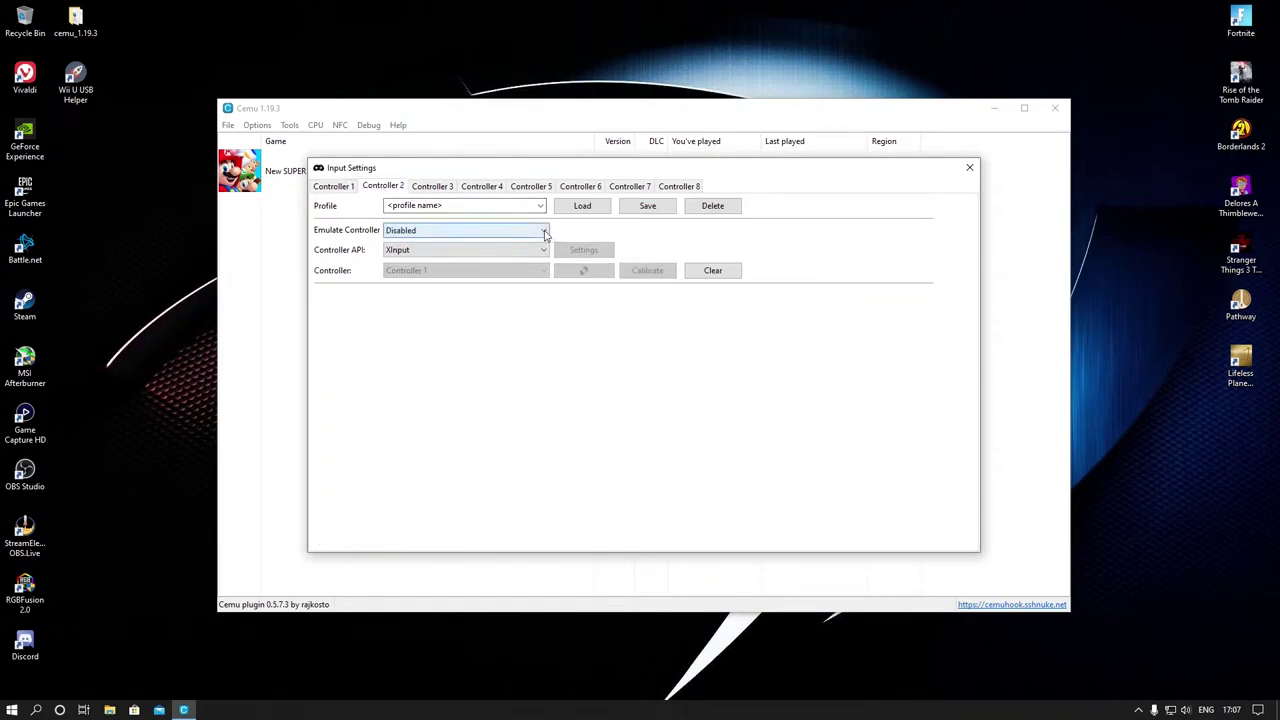
{"action": "left_click", "coordinate": [545, 233]}
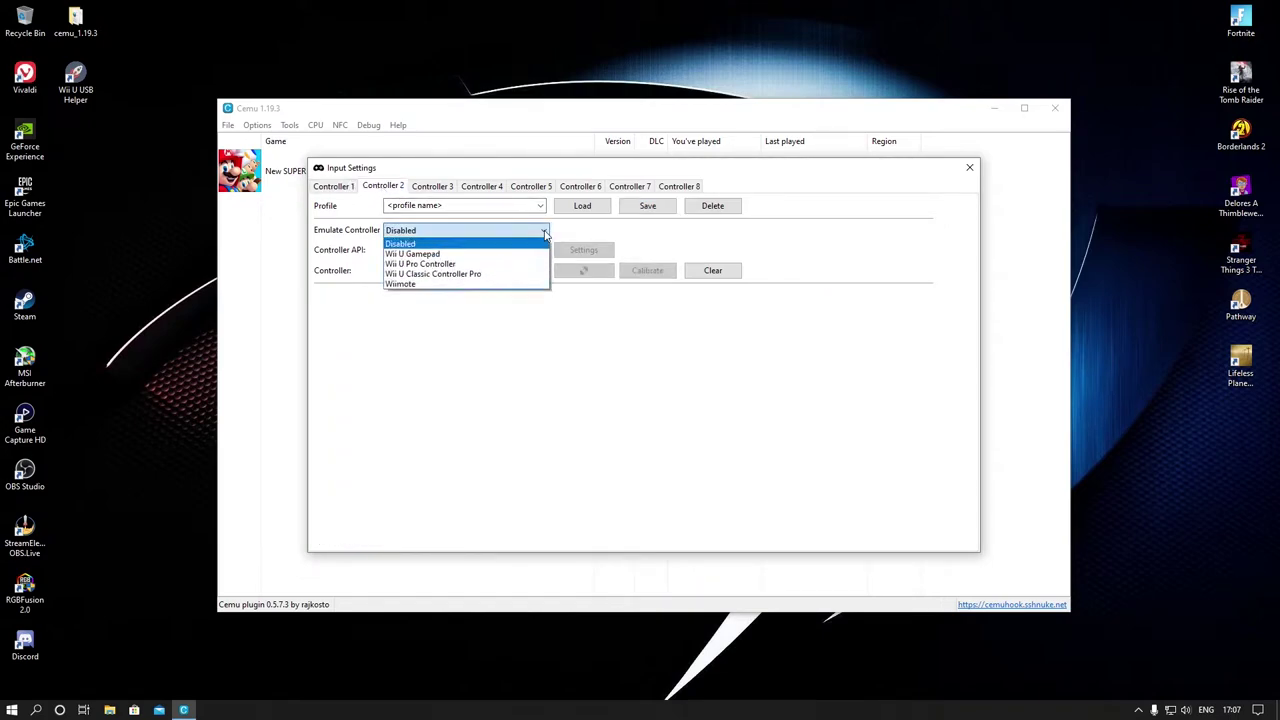
{"action": "left_click", "coordinate": [432, 266]}
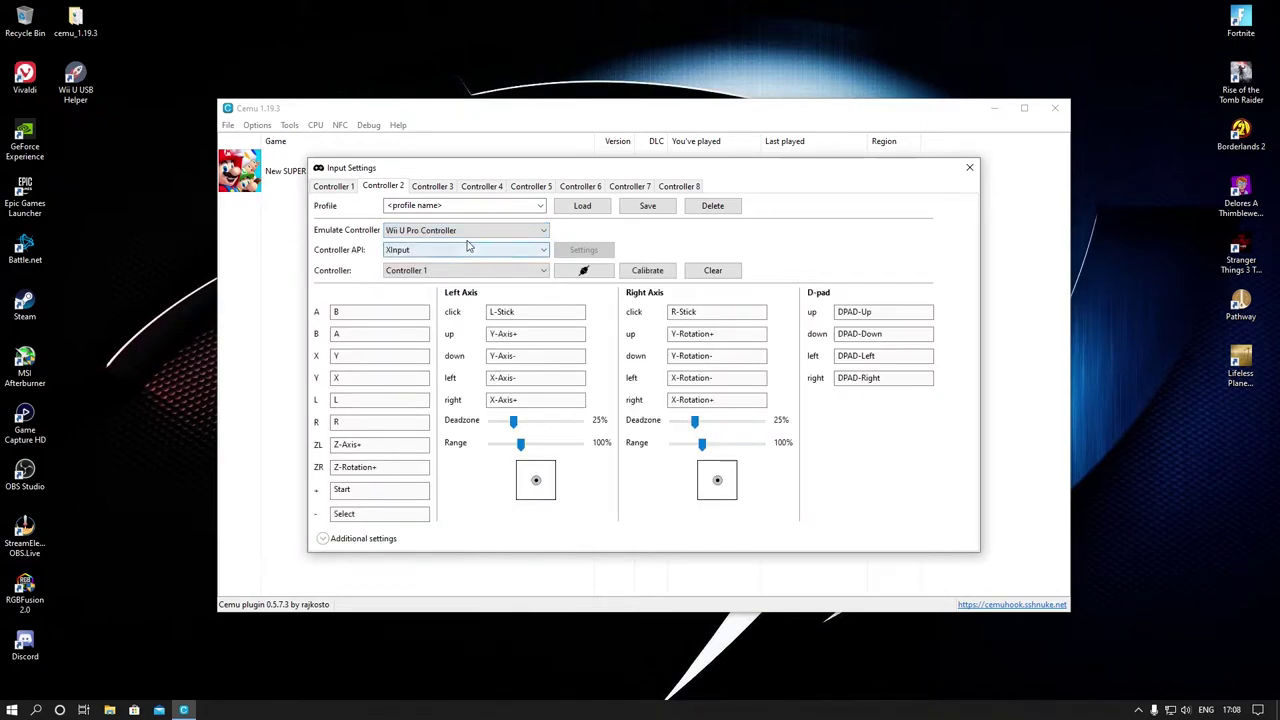
{"action": "left_click", "coordinate": [542, 250]}
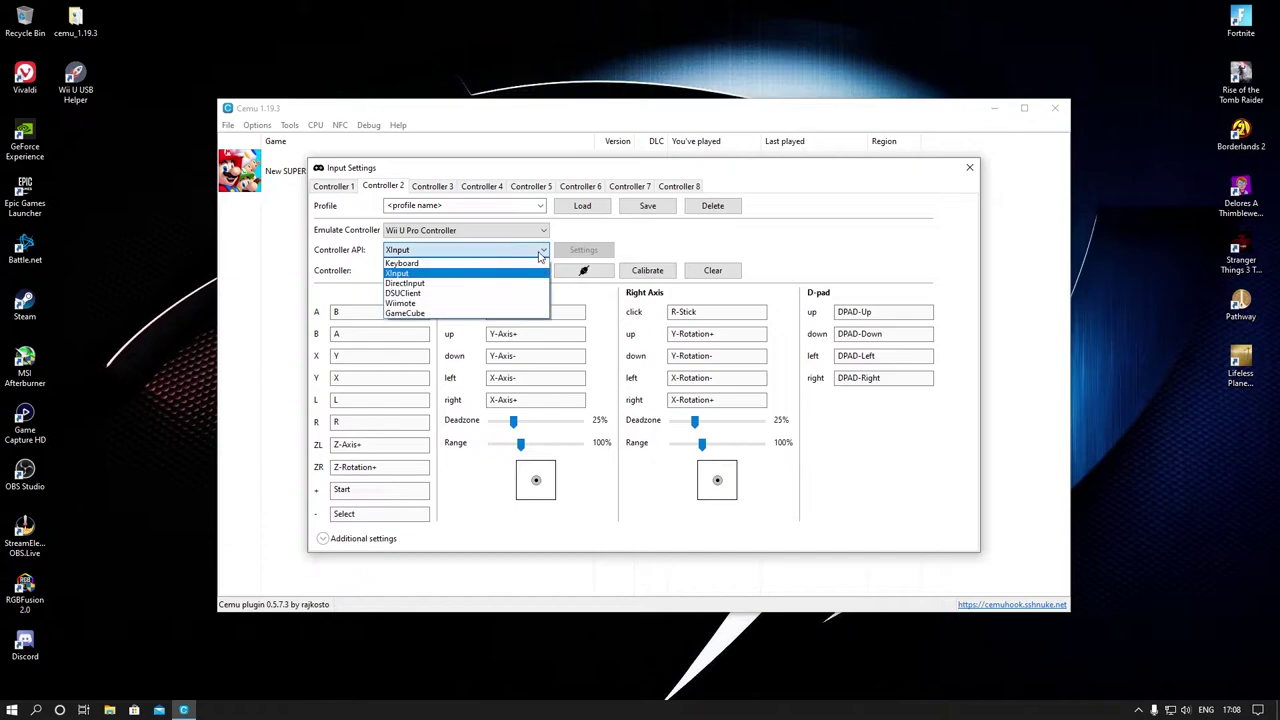
{"action": "left_click", "coordinate": [420, 273]}
{"action": "left_click", "coordinate": [443, 270]}
{"action": "left_click", "coordinate": [430, 284]}
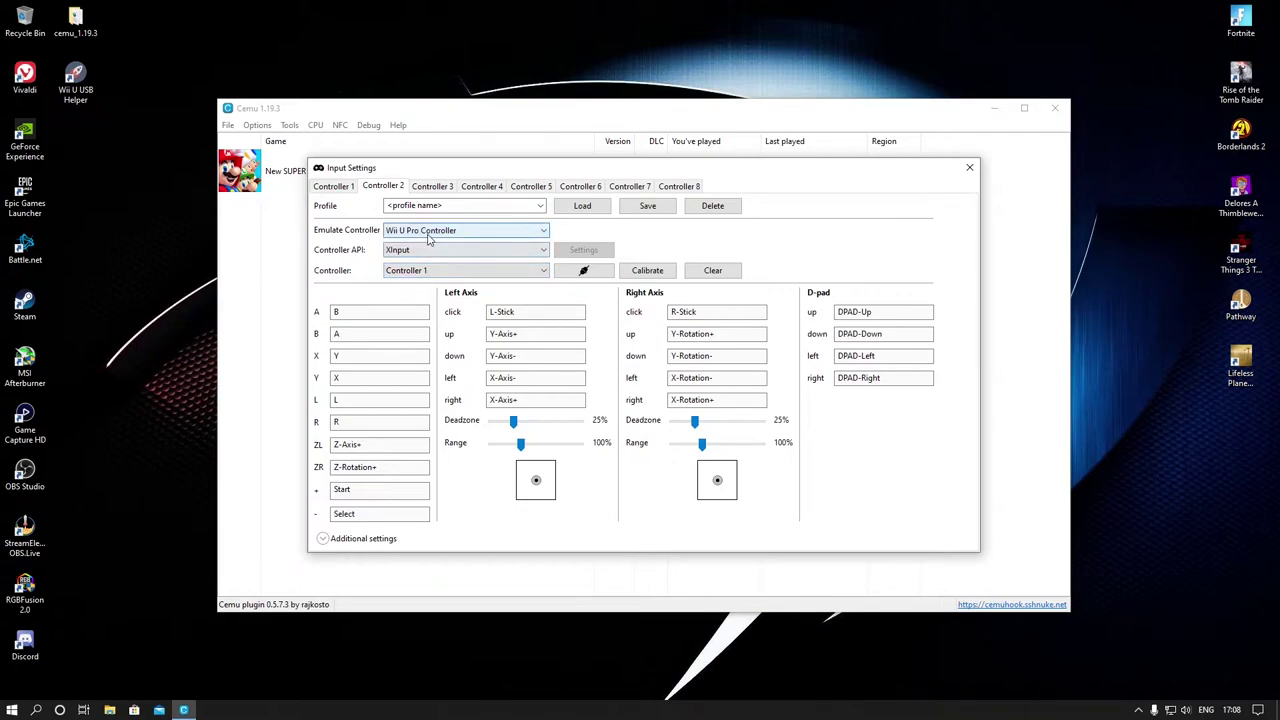
{"action": "left_click", "coordinate": [336, 186]}
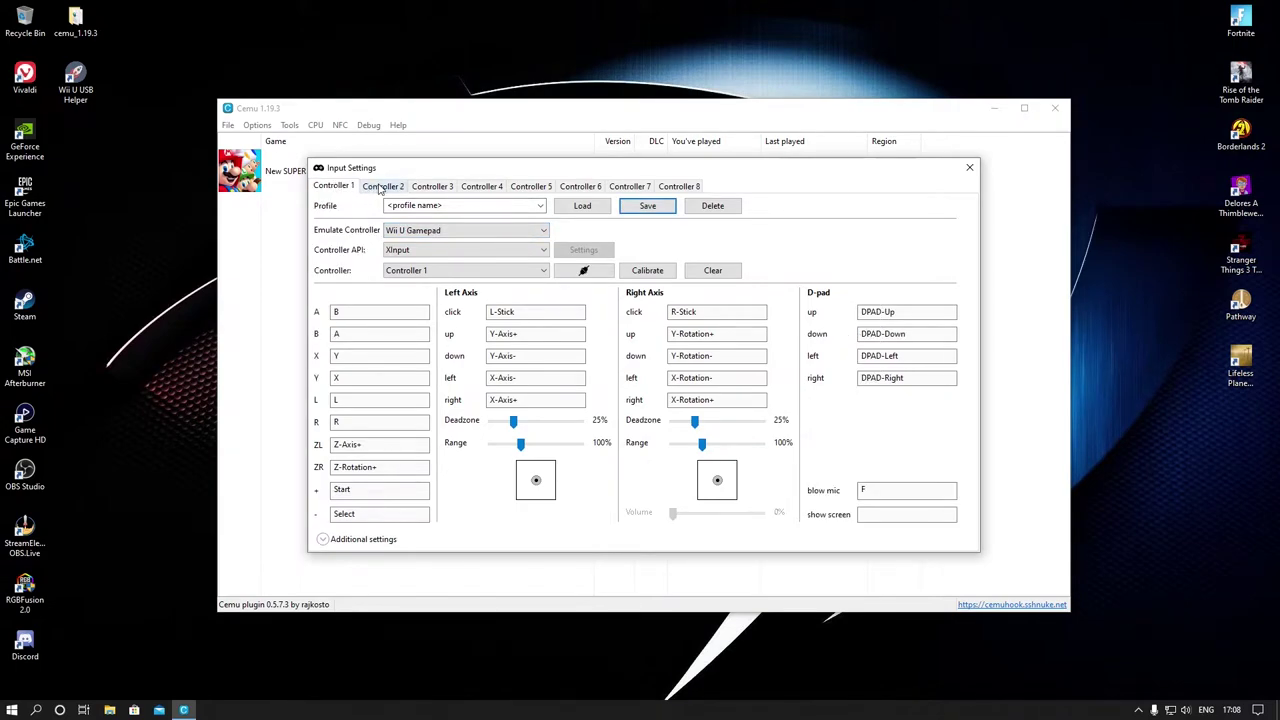
{"action": "left_click", "coordinate": [384, 188]}
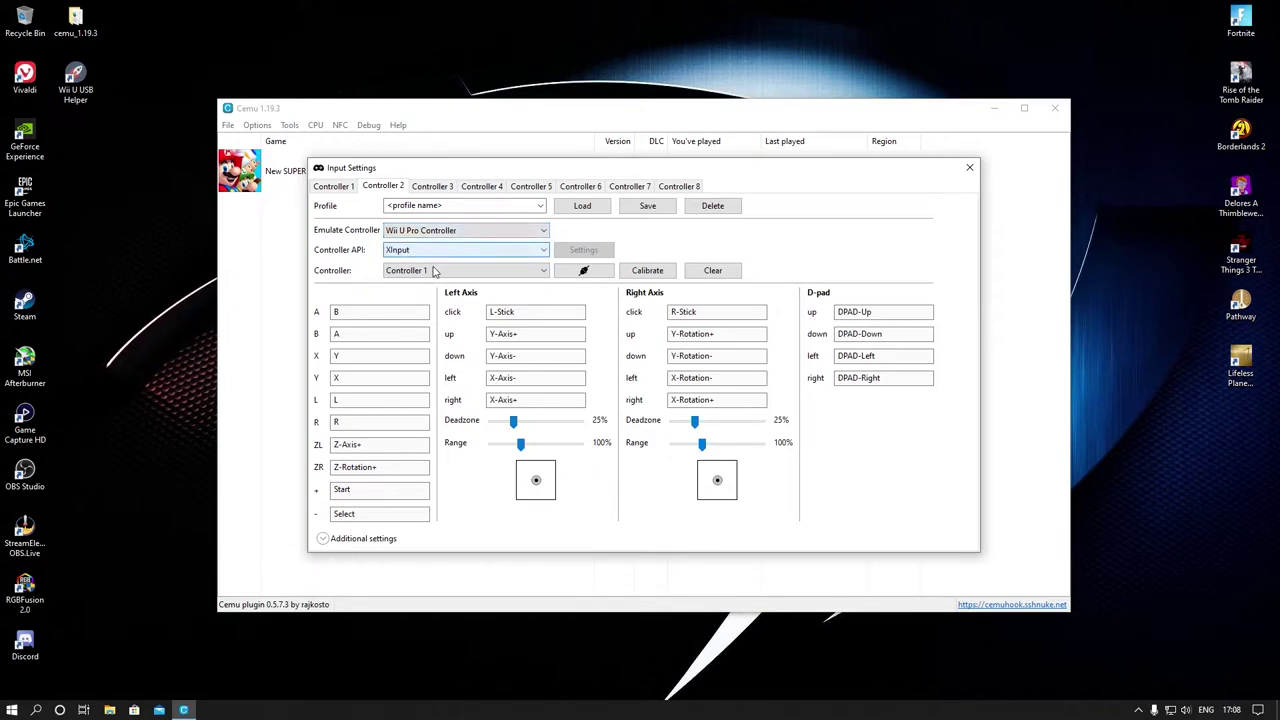
Step: Clear Controller 2's mappings and reassign A, B, X, Y to B, A, Y, X plus the shoulders, triggers, Start, Select, sticks and D-pad
{"action": "left_click", "coordinate": [381, 316]}
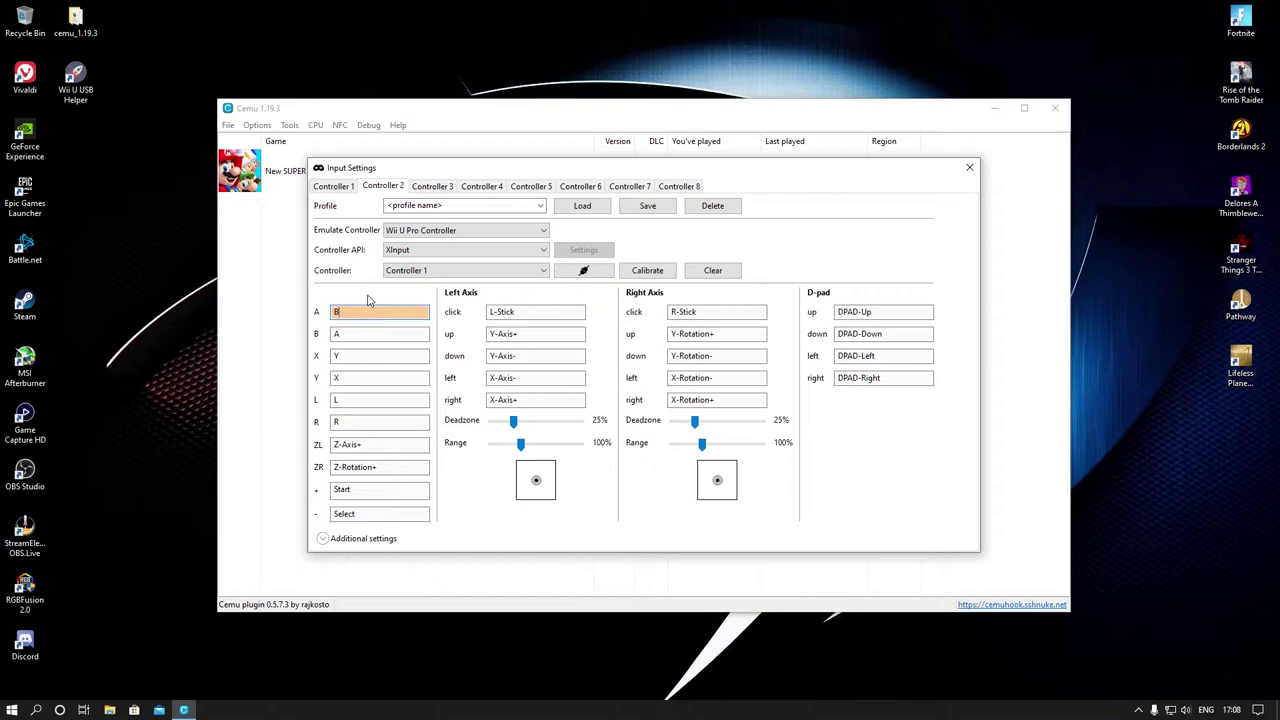
{"action": "left_click", "coordinate": [714, 272]}
{"action": "left_click", "coordinate": [368, 310]}
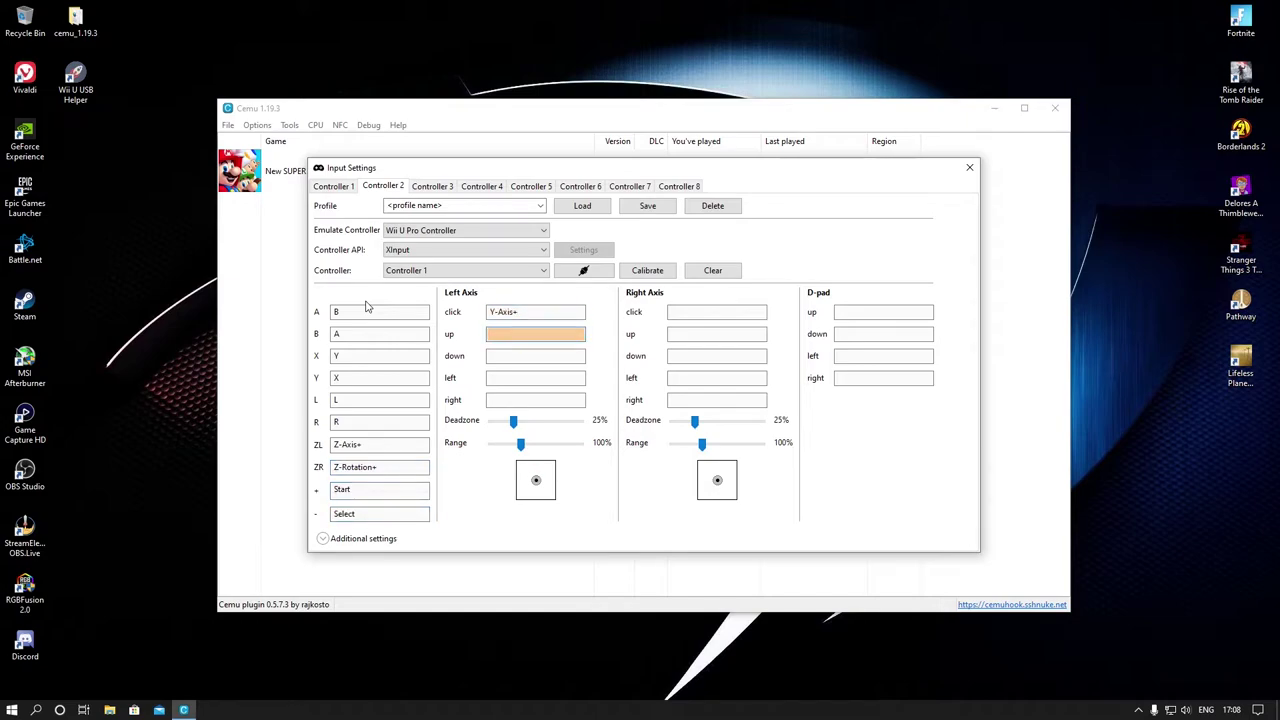
{"action": "left_click", "coordinate": [549, 312]}
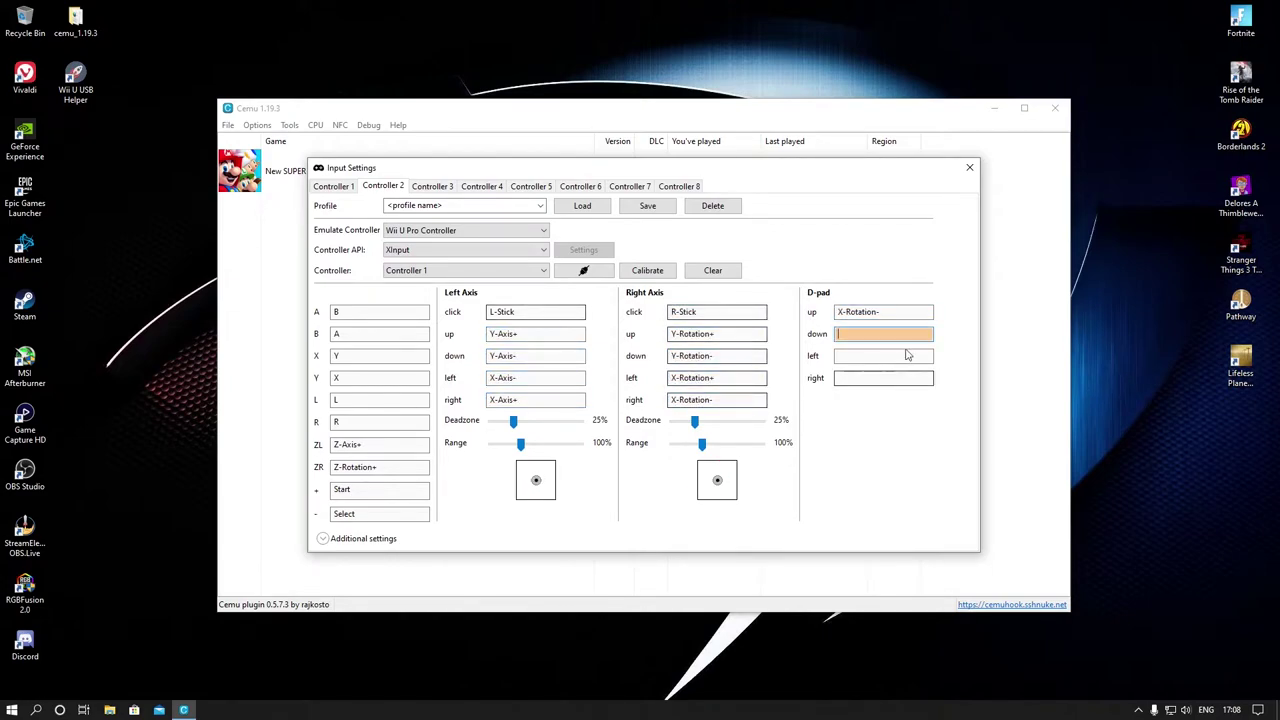
{"action": "left_click", "coordinate": [913, 316]}
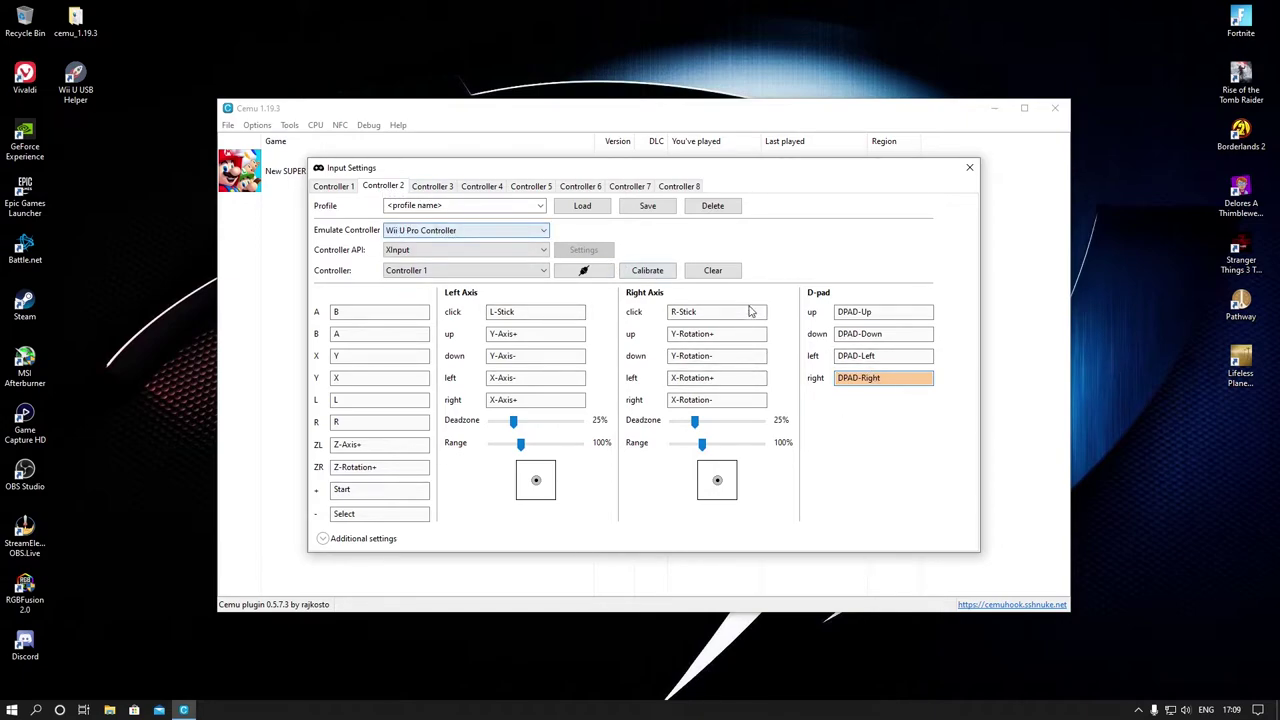
Step: Save the Controller 2 configuration as a profile named Xbox Main Pro
{"action": "left_click", "coordinate": [468, 207]}
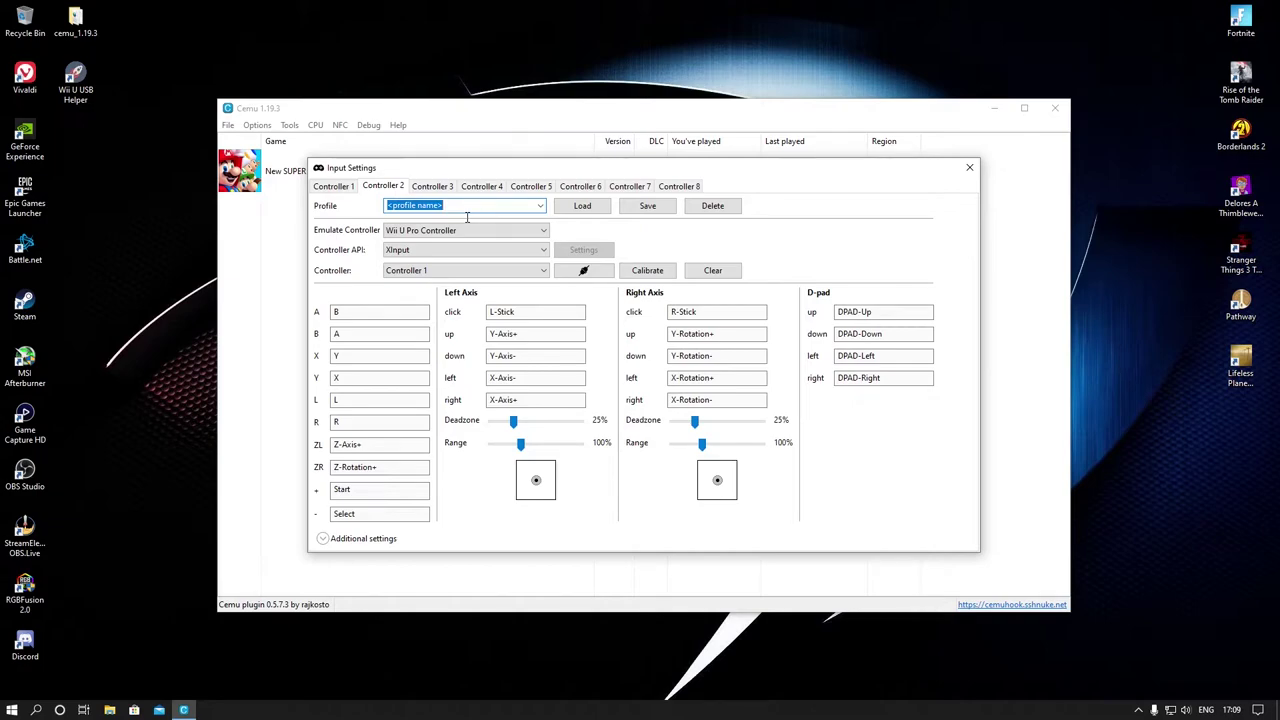
{"action": "type", "text": "Xbox Main Pro"}
{"action": "left_click", "coordinate": [660, 207]}
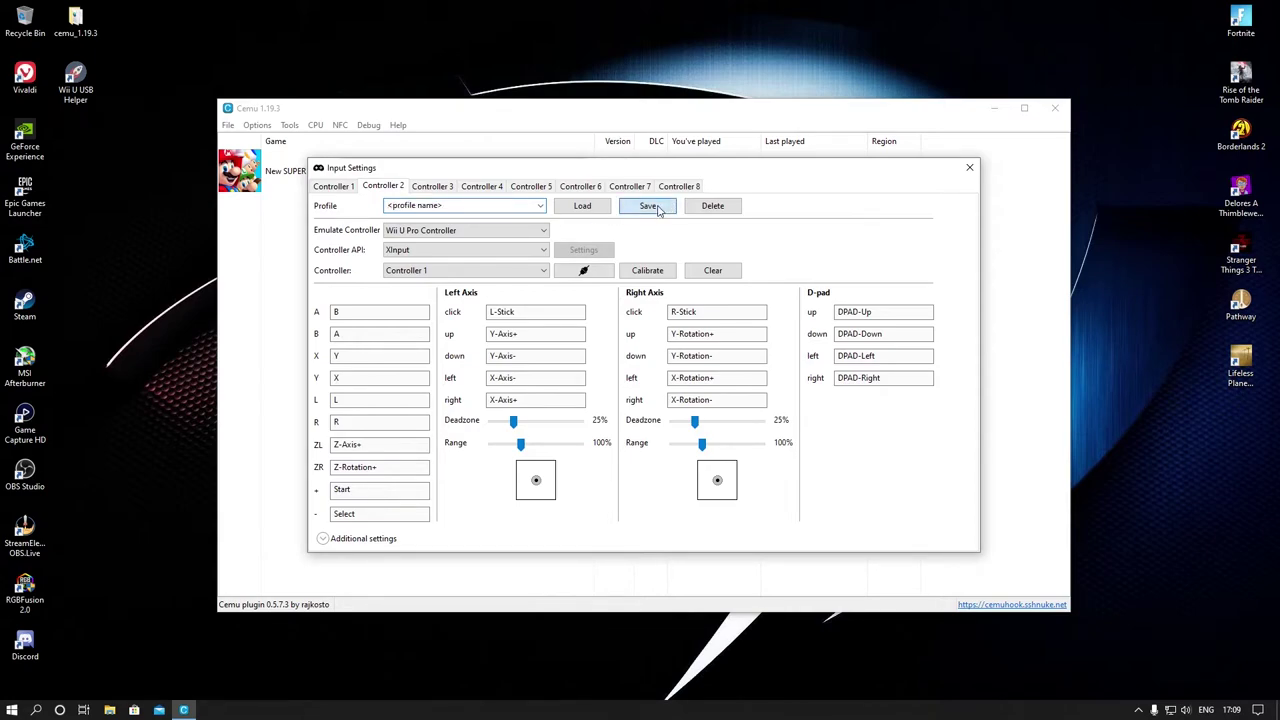
Step: Set Controller 3 to emulate a Wii U Pro Controller using the DirectInput API with Wireless Gamepad as its device
{"action": "left_click", "coordinate": [432, 188]}
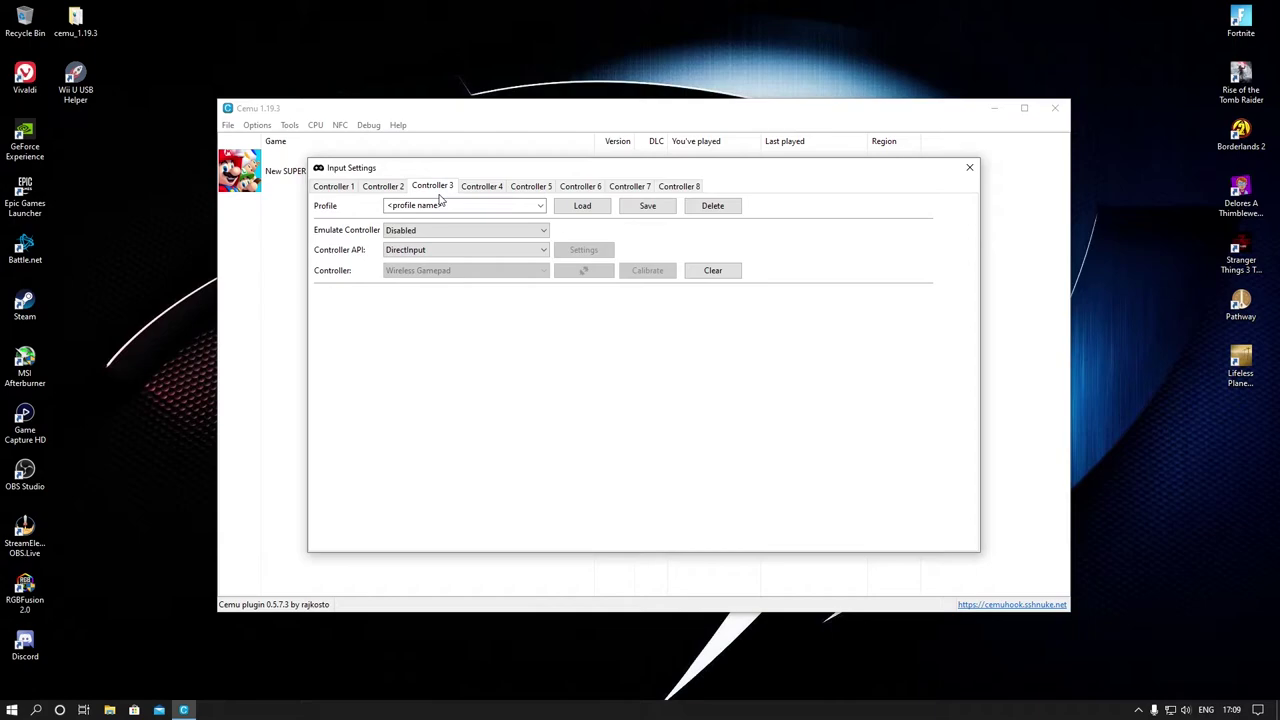
{"action": "left_click", "coordinate": [538, 232]}
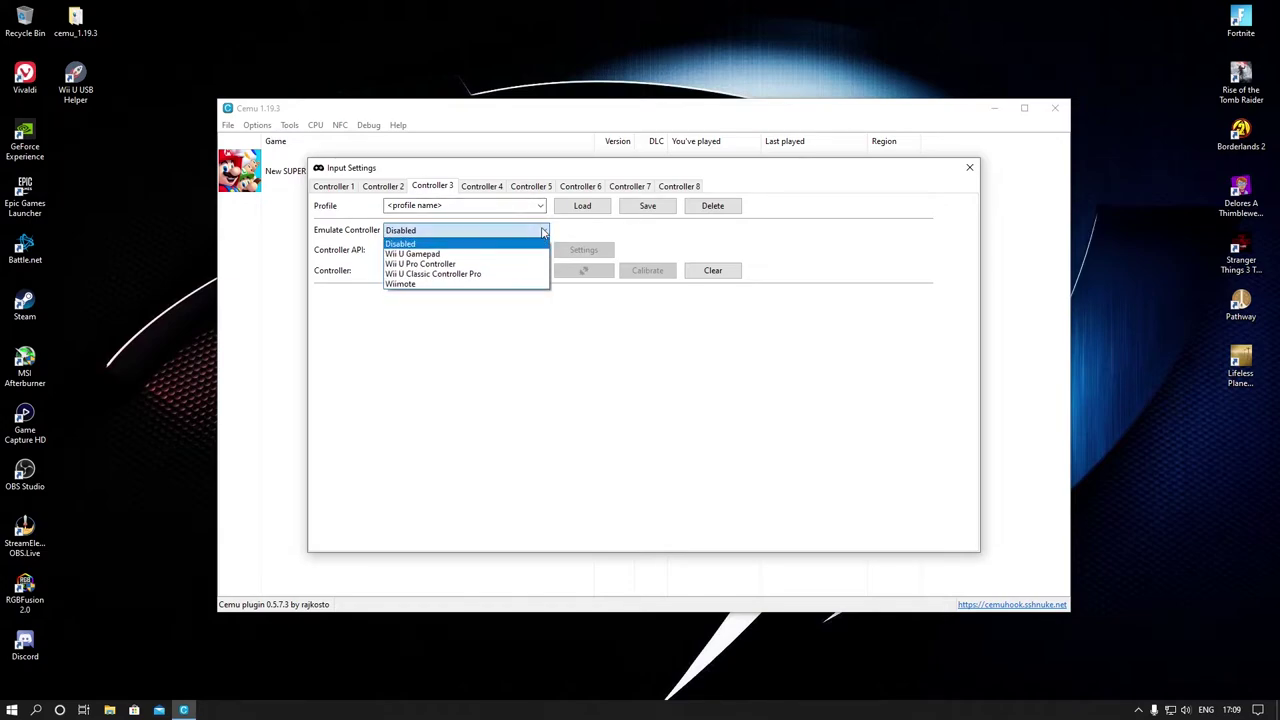
{"action": "left_click", "coordinate": [440, 265]}
{"action": "left_click", "coordinate": [497, 251]}
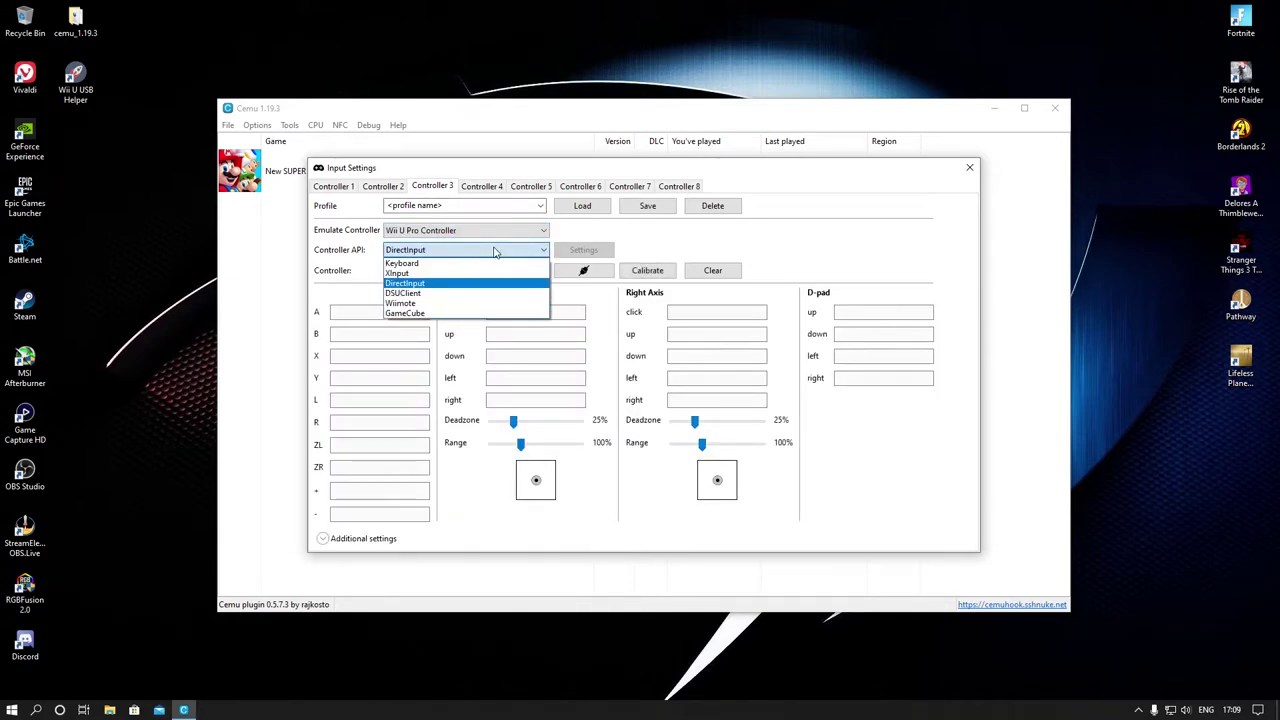
{"action": "left_click", "coordinate": [424, 285]}
{"action": "left_click", "coordinate": [460, 271]}
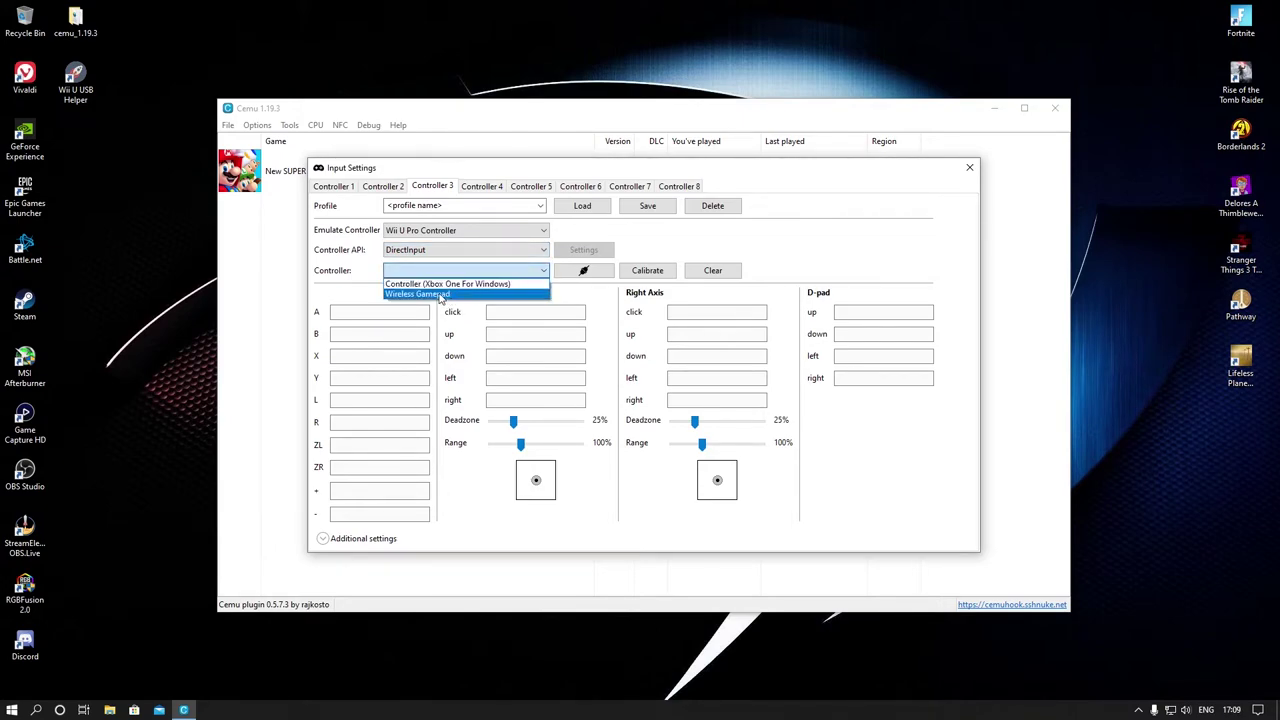
{"action": "left_click", "coordinate": [441, 295]}
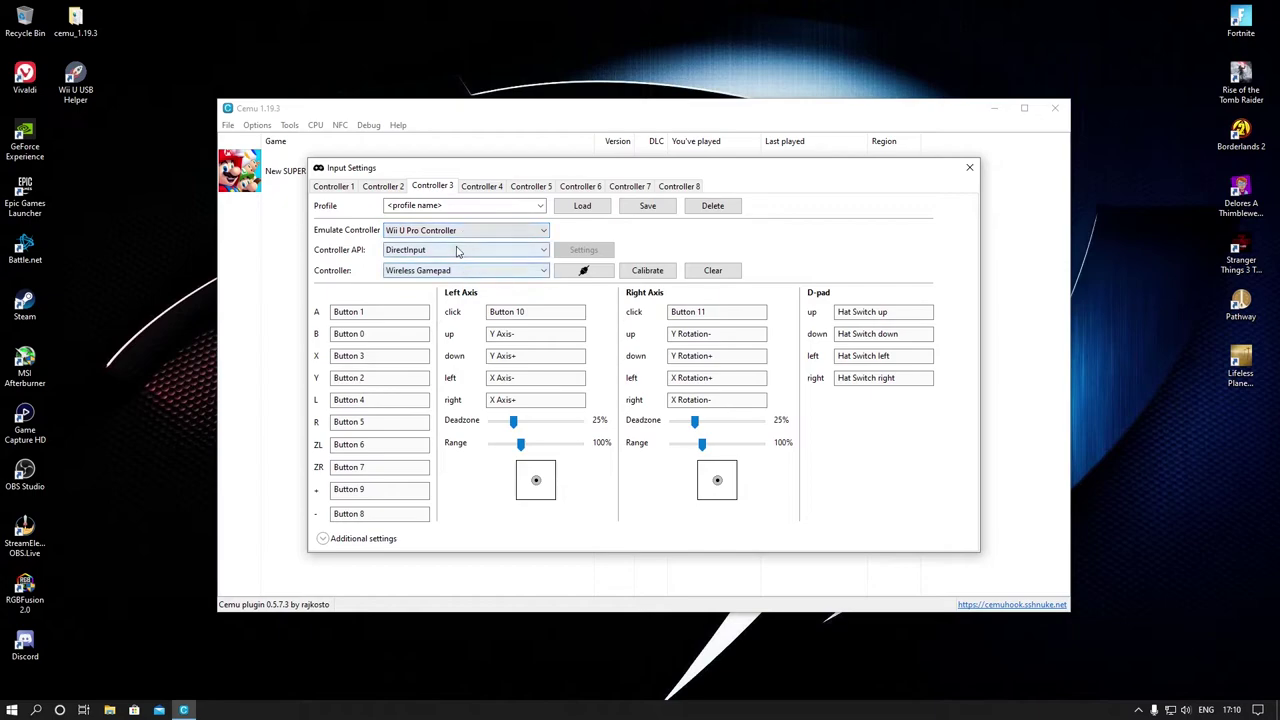
Step: Switch Controller 3's API to XInput to check the available devices and return it to DirectInput with Wireless Gamepad
{"action": "left_click", "coordinate": [490, 252]}
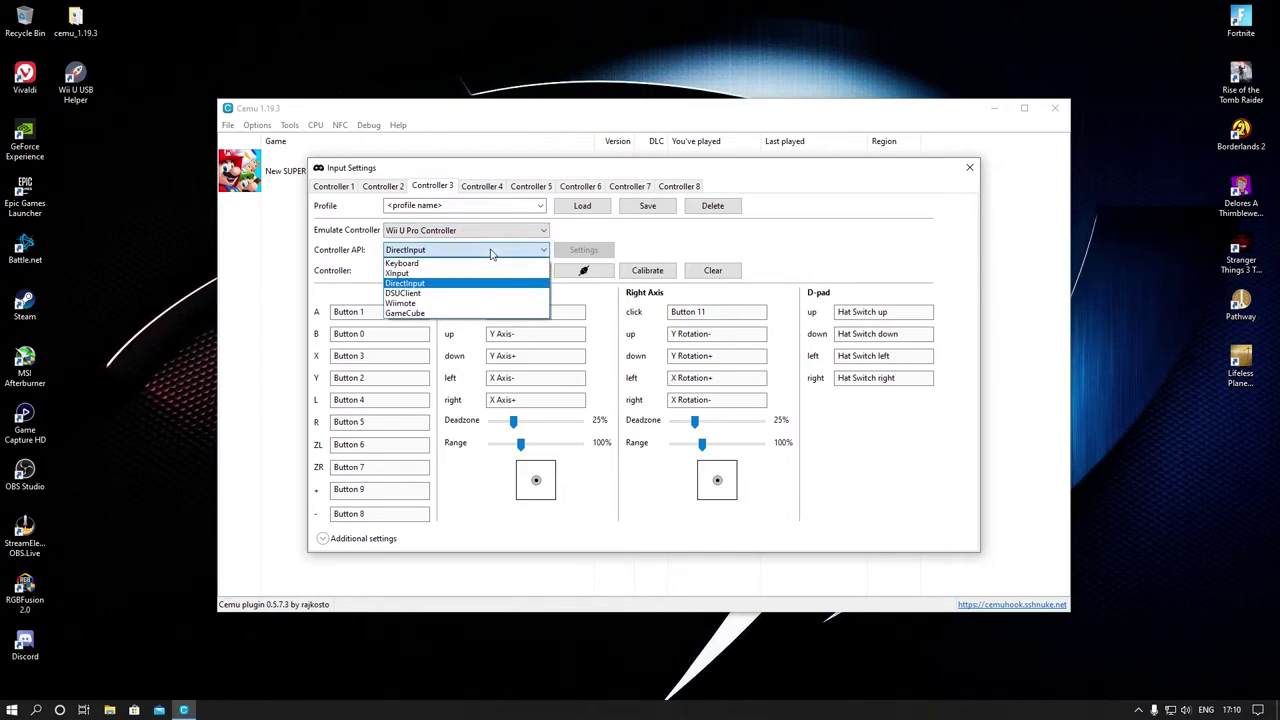
{"action": "left_click", "coordinate": [437, 288]}
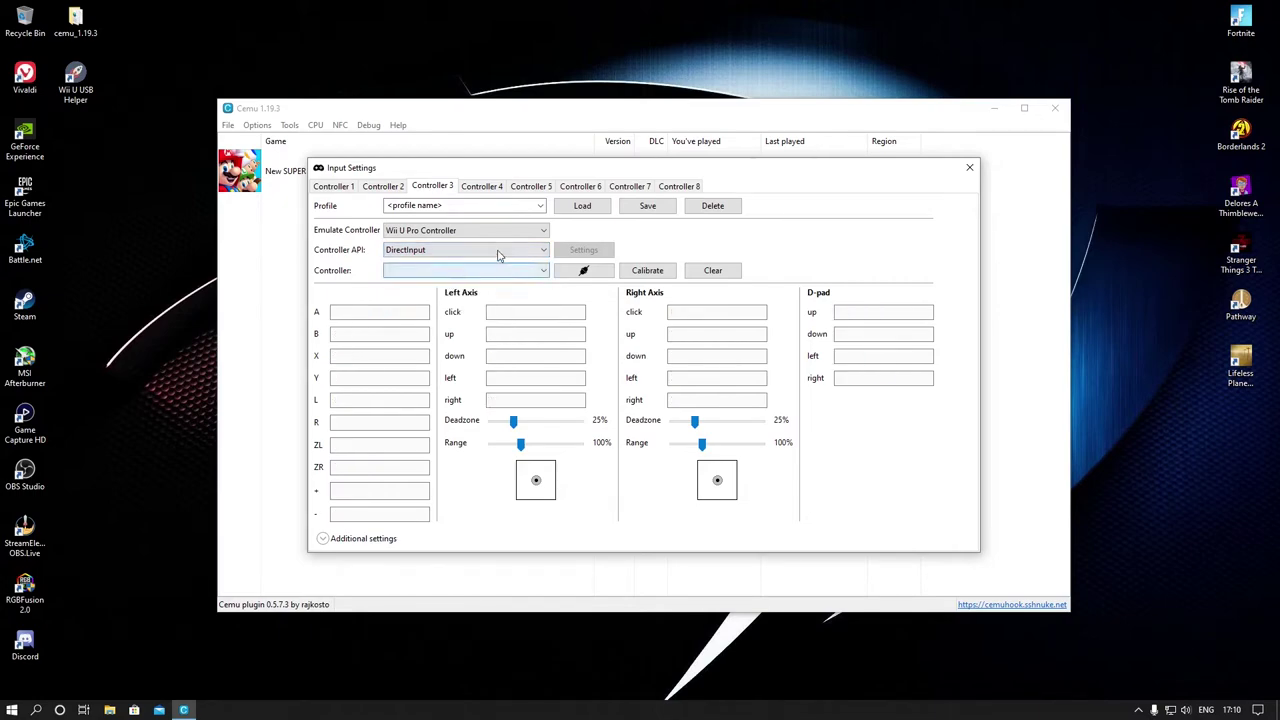
{"action": "left_click", "coordinate": [500, 250]}
{"action": "left_click", "coordinate": [450, 274]}
{"action": "left_click", "coordinate": [450, 274]}
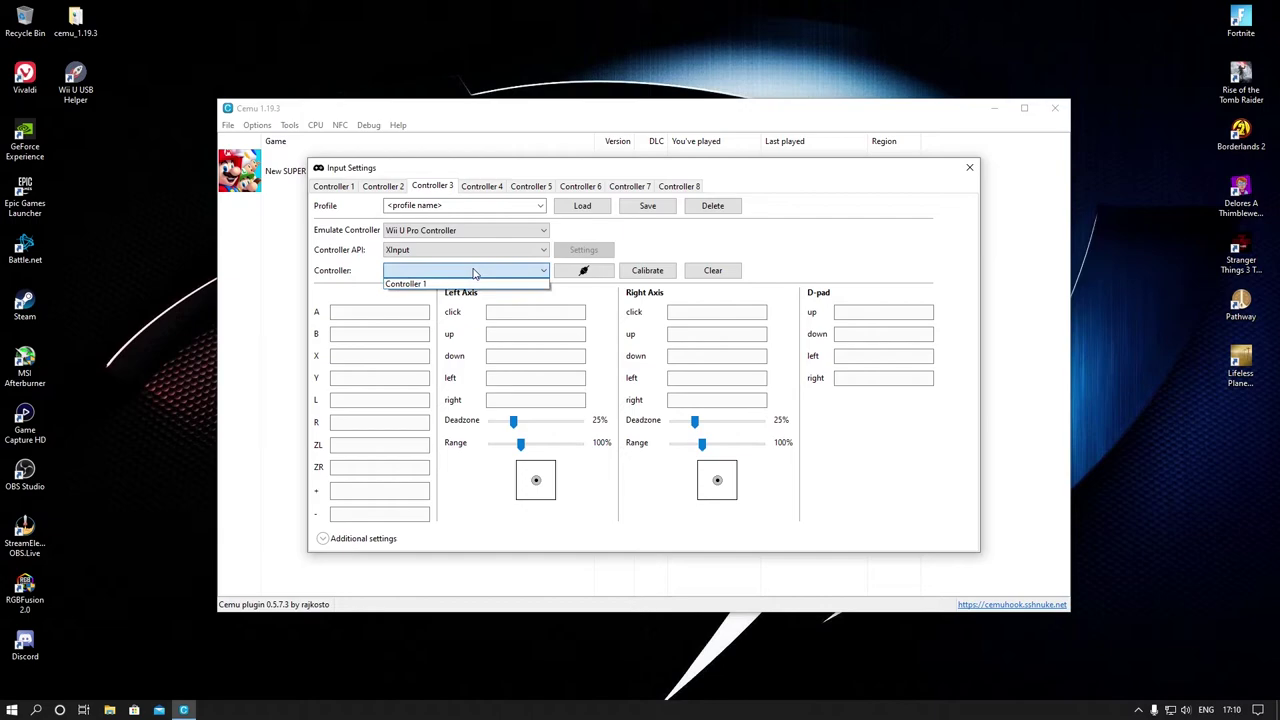
{"action": "left_click", "coordinate": [474, 272]}
{"action": "left_click", "coordinate": [485, 252]}
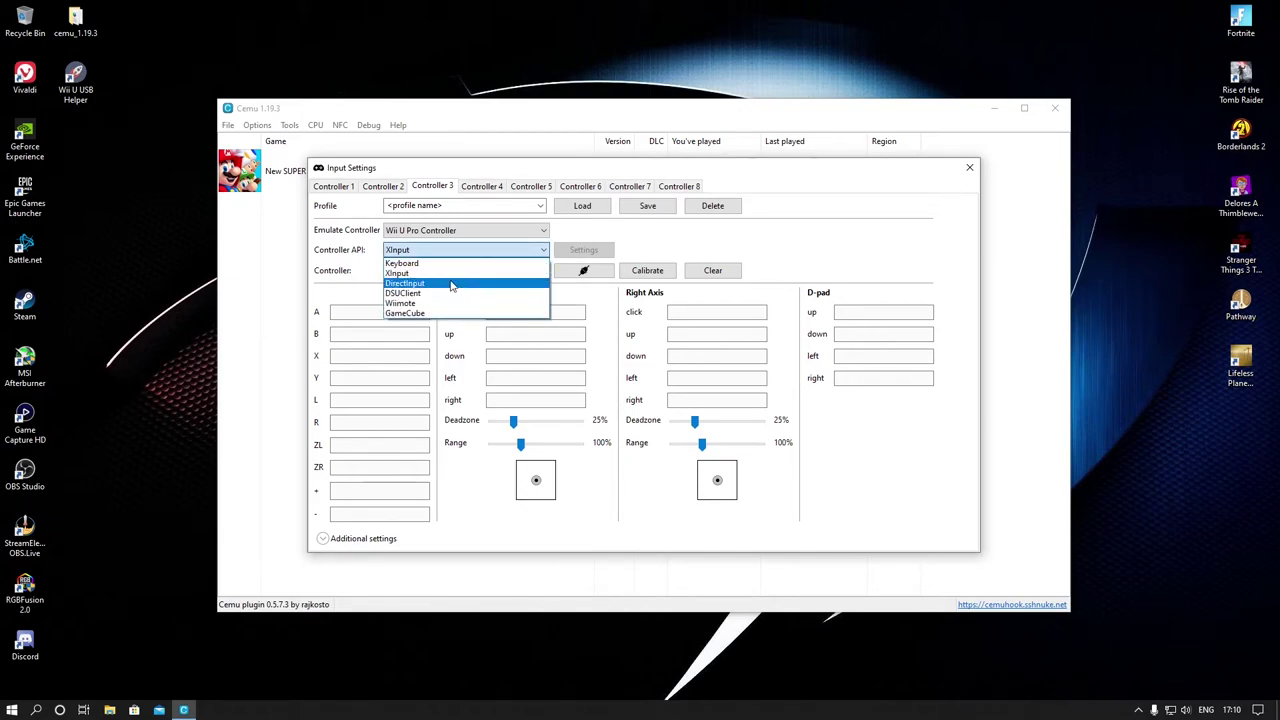
{"action": "left_click", "coordinate": [452, 287]}
{"action": "left_click", "coordinate": [458, 274]}
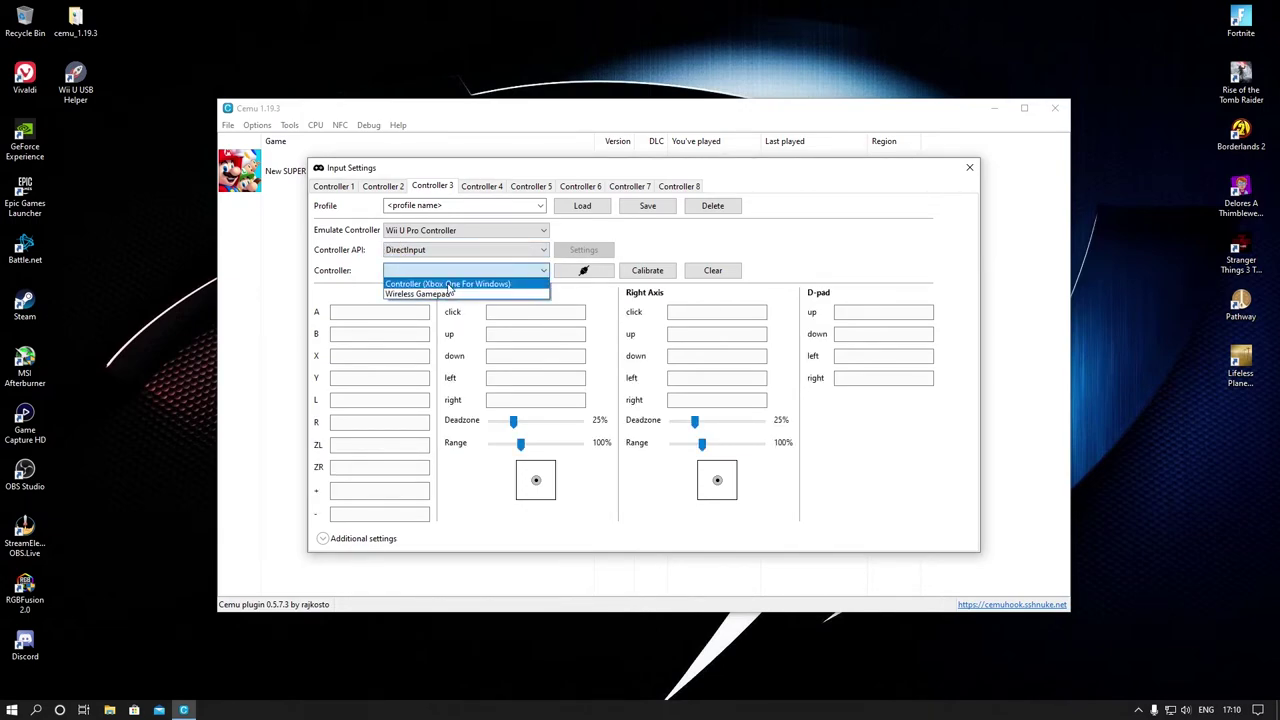
{"action": "left_click", "coordinate": [447, 293]}
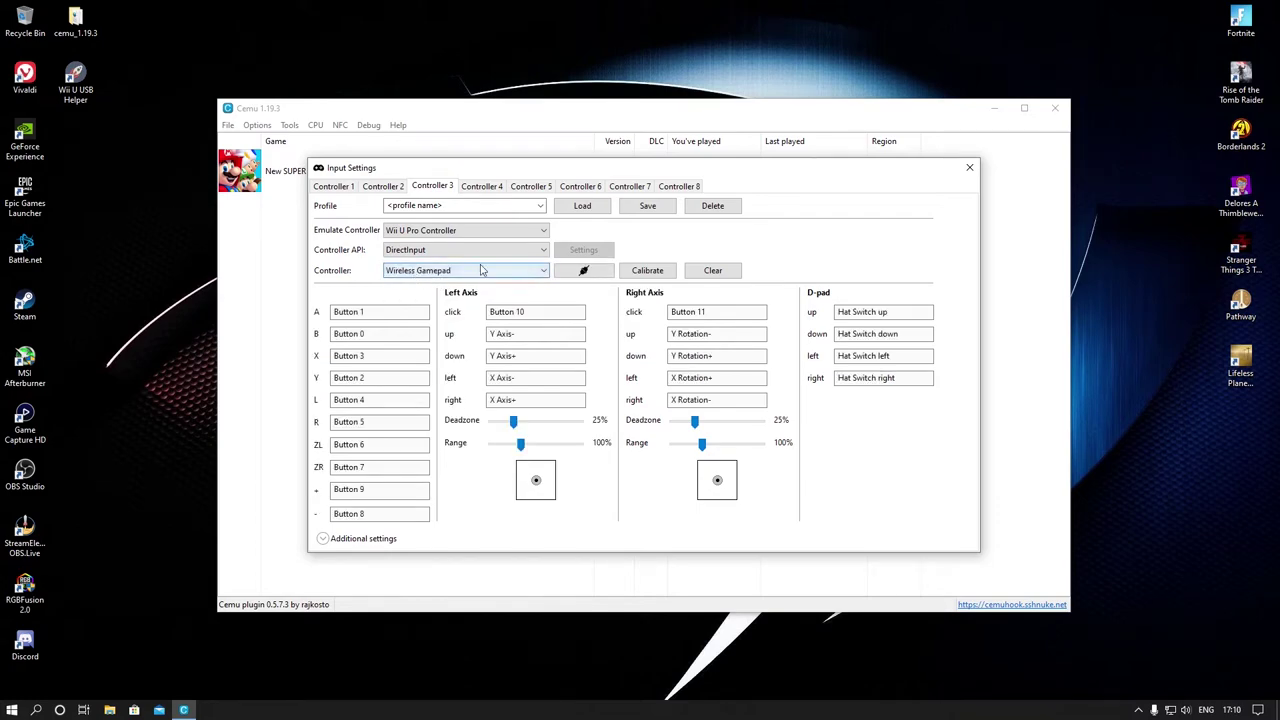
Step: Clear Controller 3's mappings and reassign A, B, X, Y to Buttons 1, 0, 0, 2 plus the shoulders, triggers, +, -, sticks and D-pad
{"action": "left_click", "coordinate": [405, 312]}
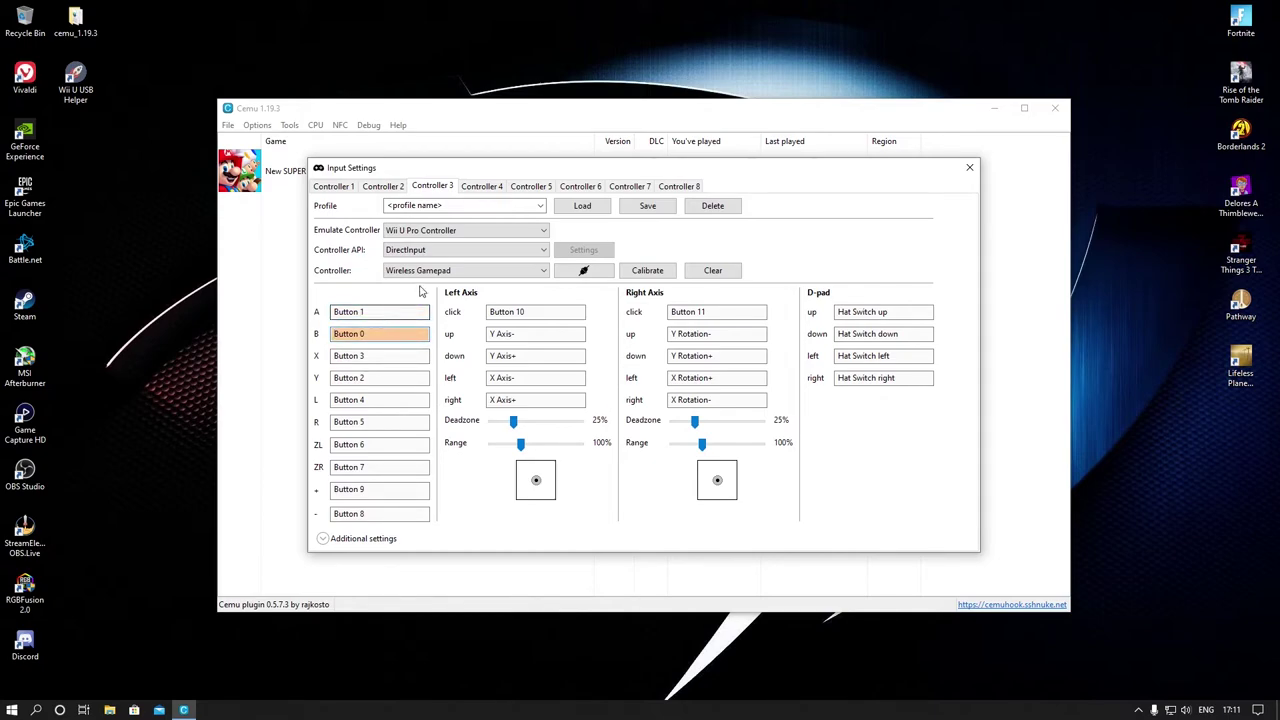
{"action": "left_click", "coordinate": [716, 270]}
{"action": "left_click", "coordinate": [405, 313]}
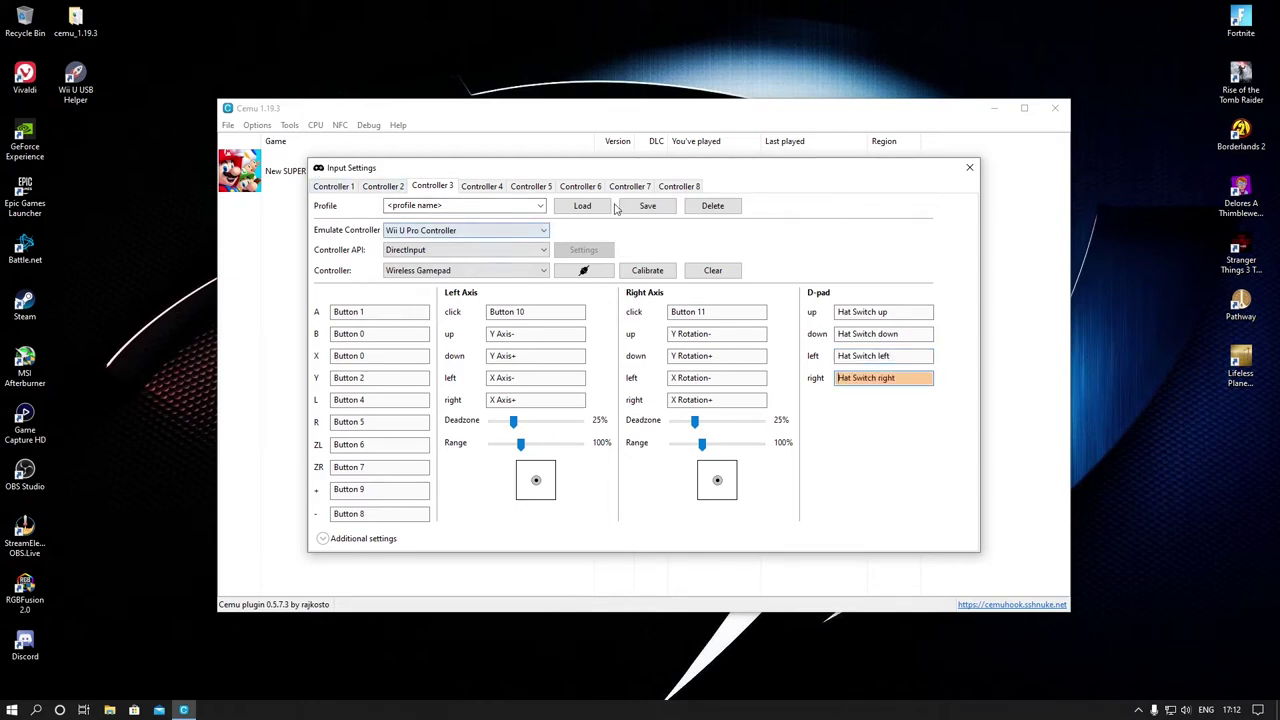
Step: Save the Controller 3 configuration as a profile named Switch Pro 2 and close the input settings
{"action": "left_click", "coordinate": [496, 206]}
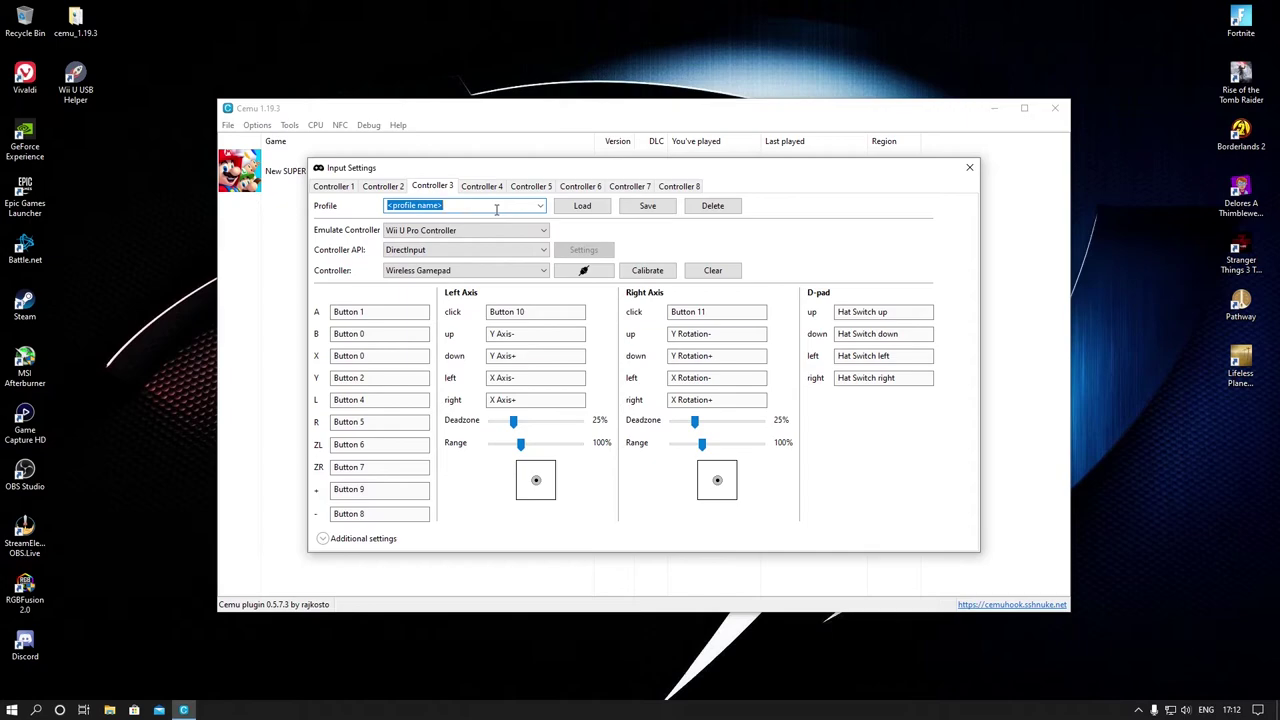
{"action": "type", "text": "Switch Pro 2"}
{"action": "left_click", "coordinate": [647, 205]}
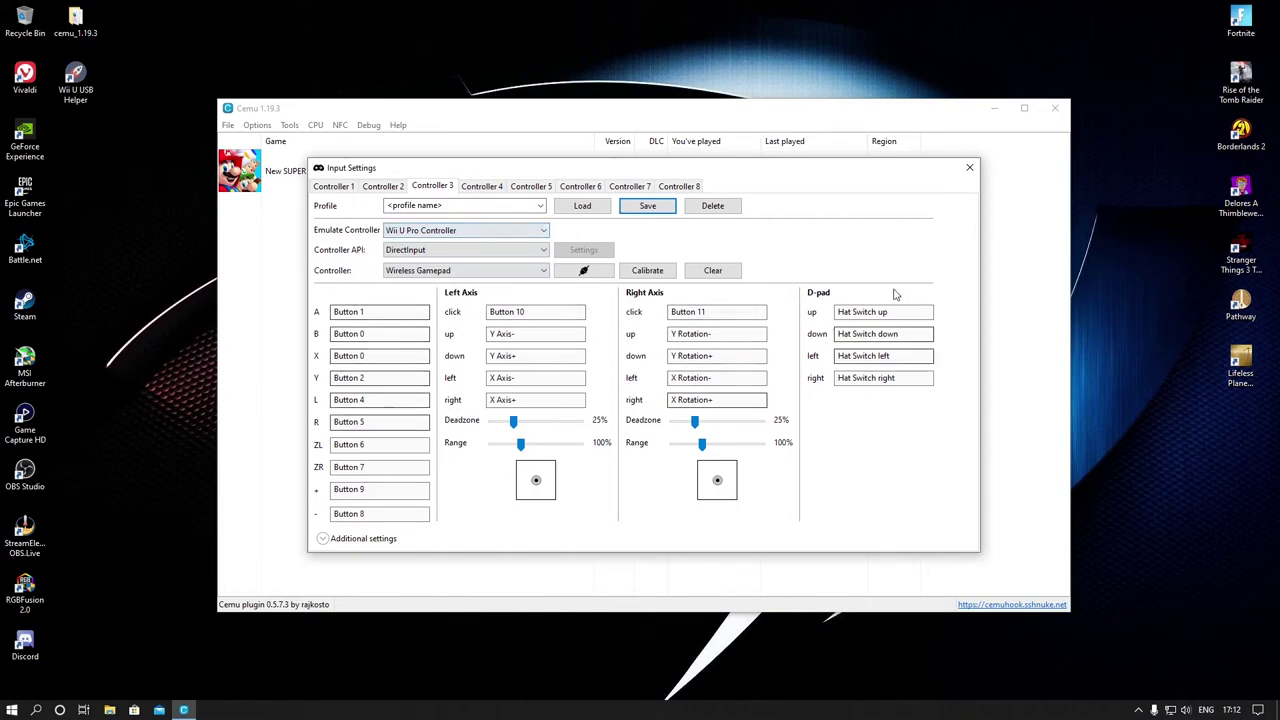
{"action": "left_click", "coordinate": [970, 170]}
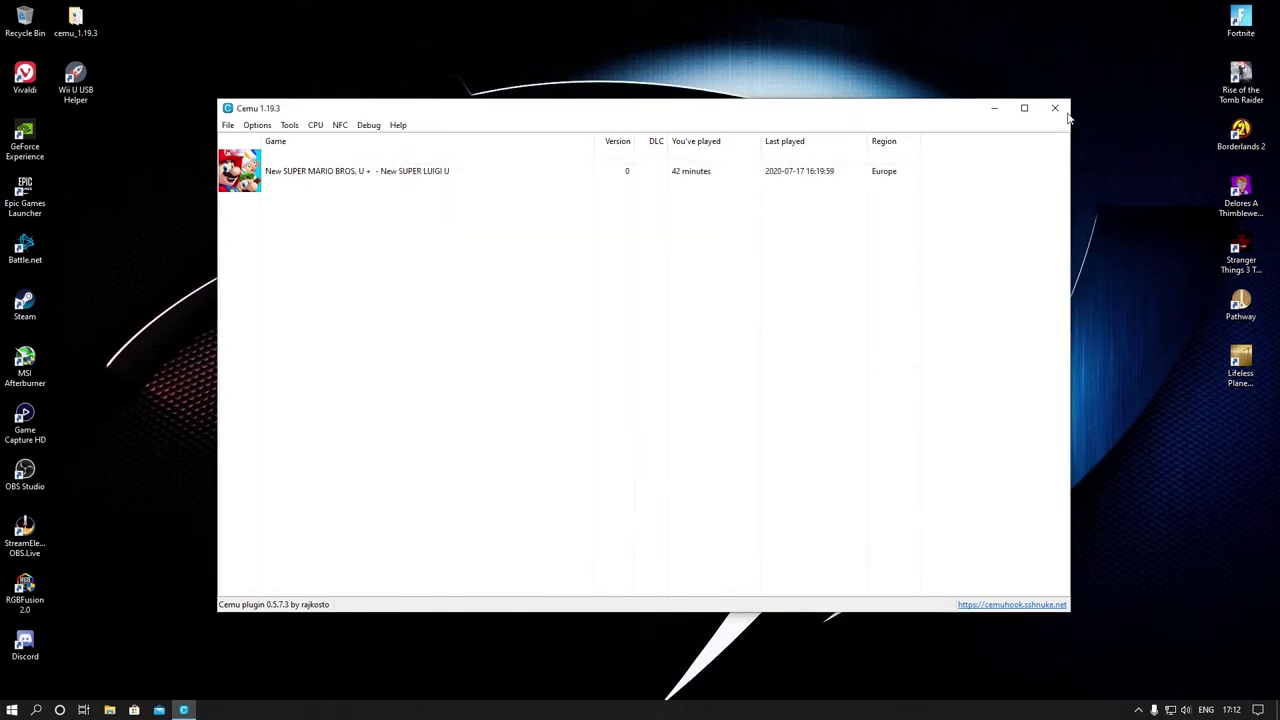
Step: Launch New SUPER MARIO BROS. U + New SUPER LUIGI U and move the game window slightly higher on the desktop
{"action": "double_click", "coordinate": [406, 171]}
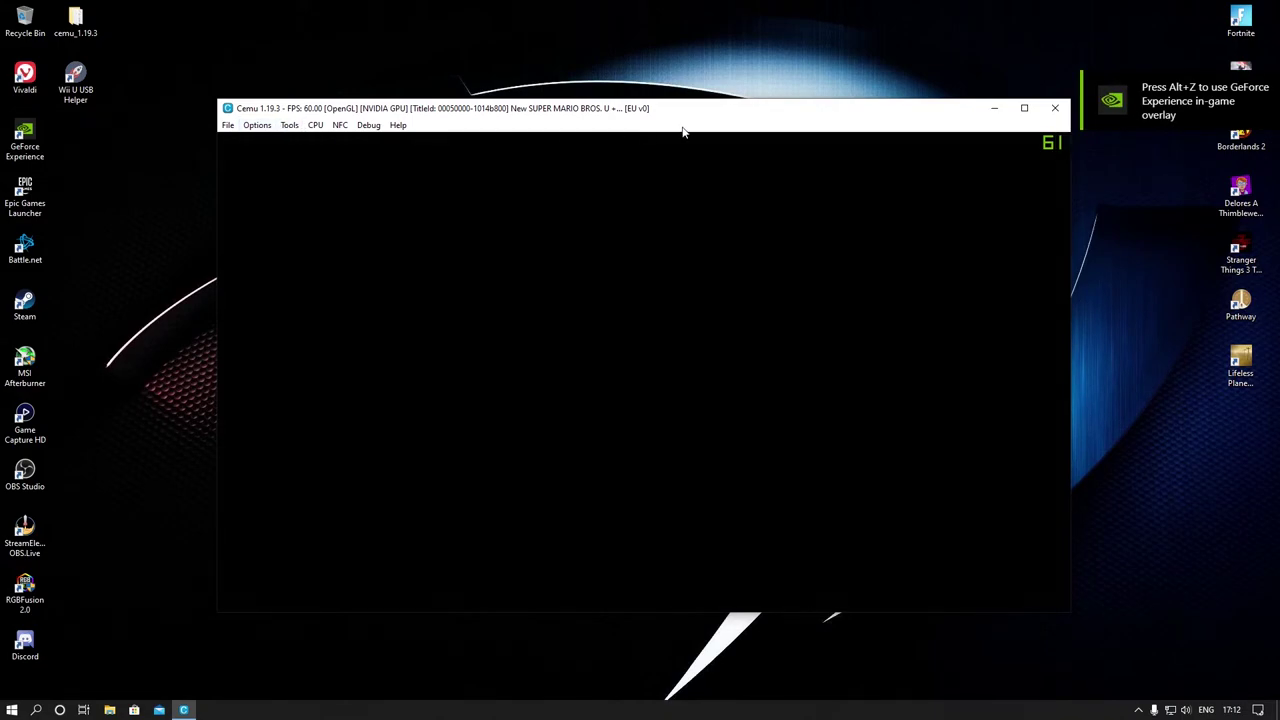
{"action": "left_click_drag", "start_coordinate": [685, 110], "coordinate": [678, 81]}
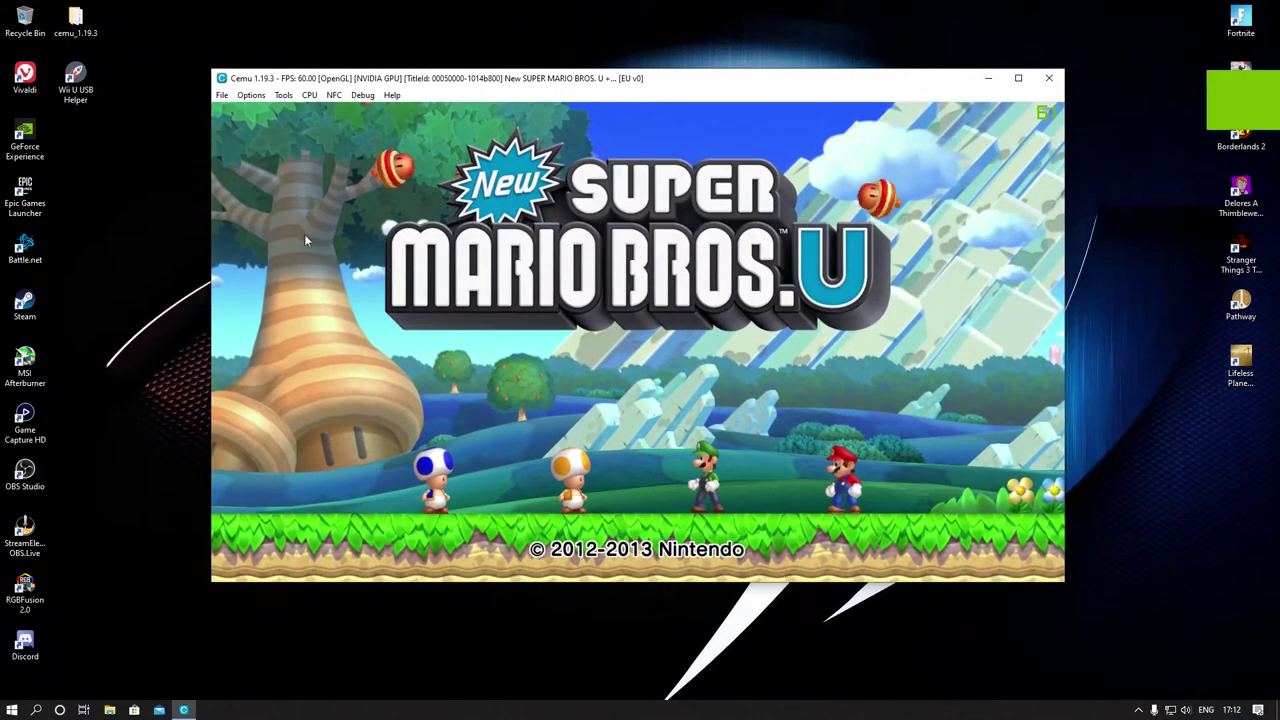
Step: Lower the TV audio volume to 10% in the general settings and close them
{"action": "left_click", "coordinate": [250, 96]}
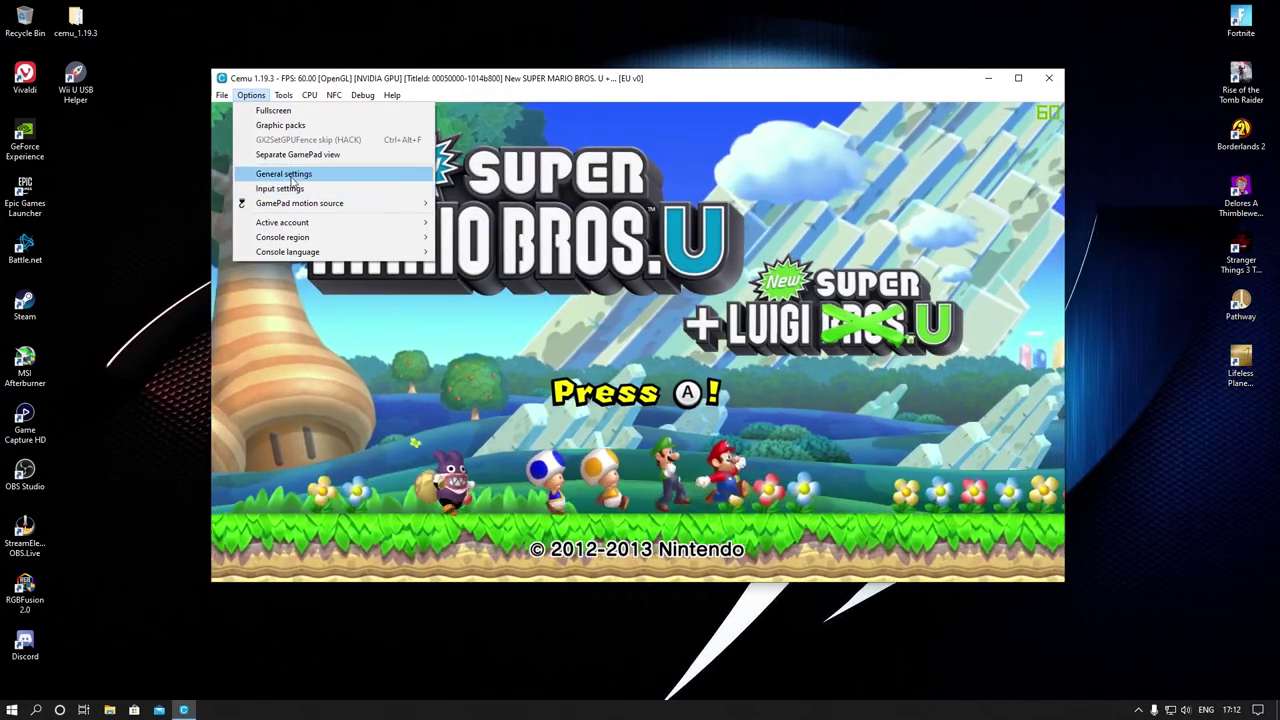
{"action": "left_click", "coordinate": [285, 174]}
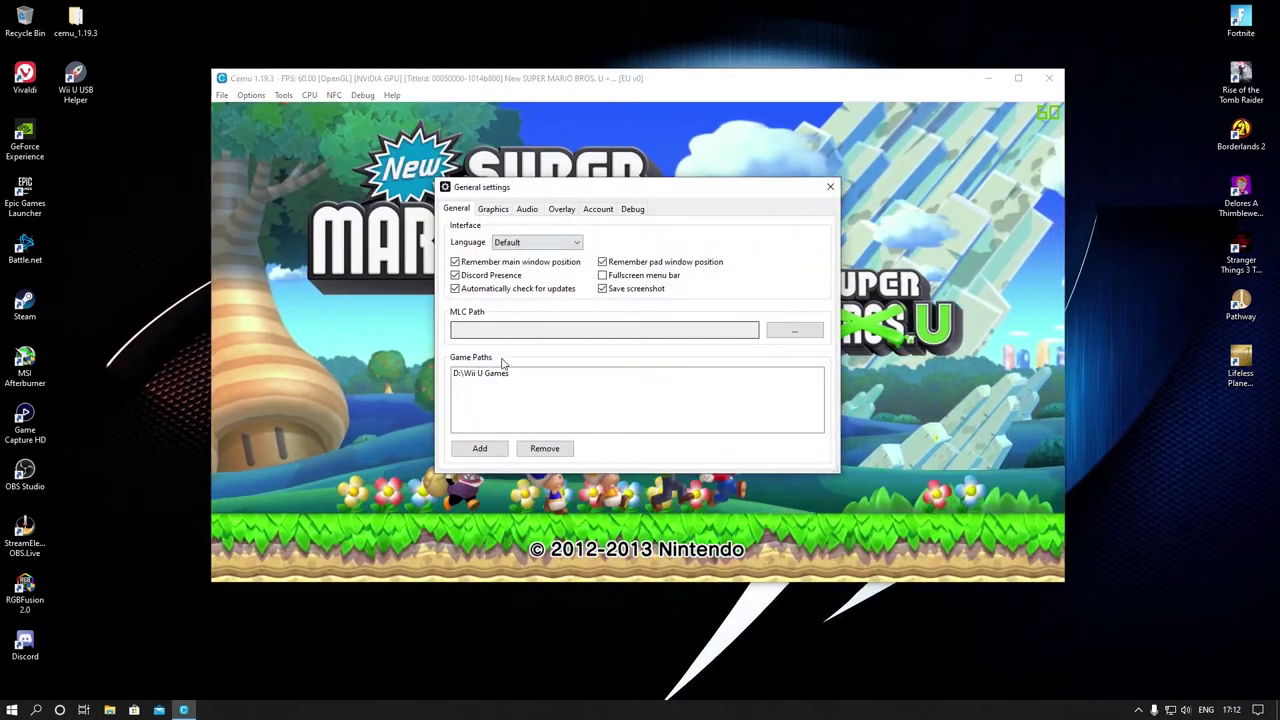
{"action": "left_click", "coordinate": [493, 209]}
{"action": "left_click", "coordinate": [527, 209]}
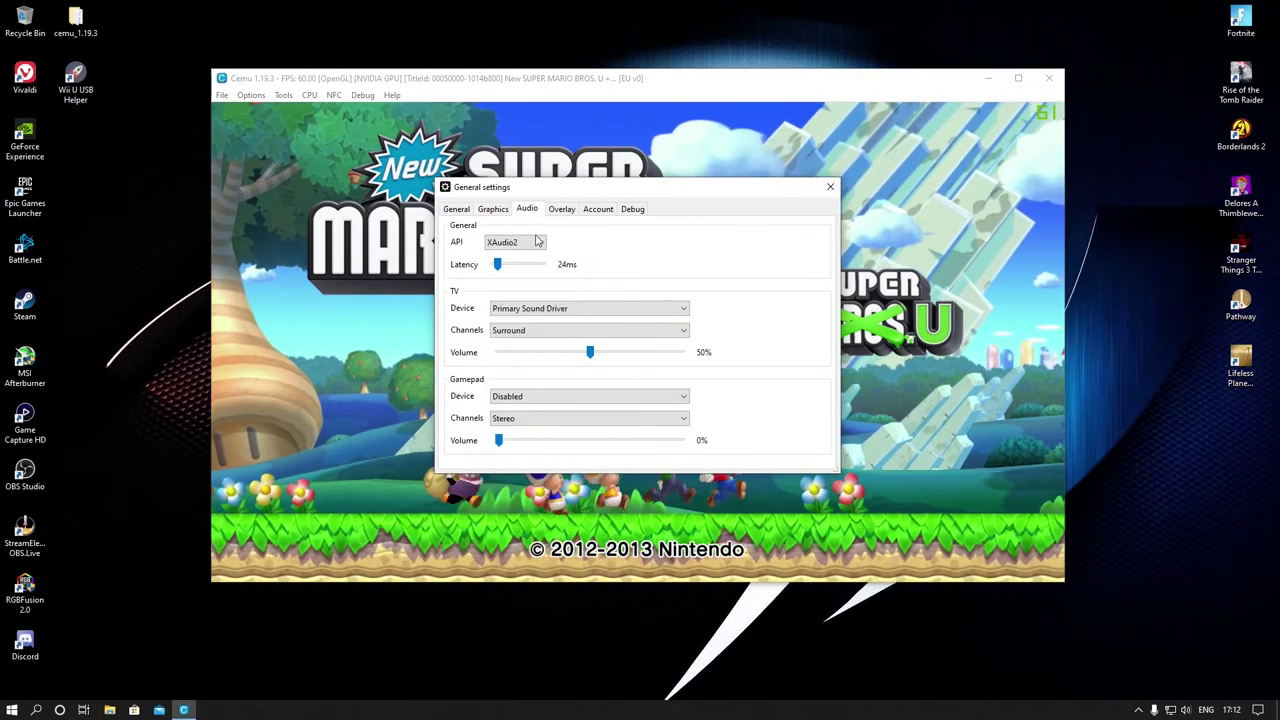
{"action": "mouse_move", "coordinate": [499, 268]}
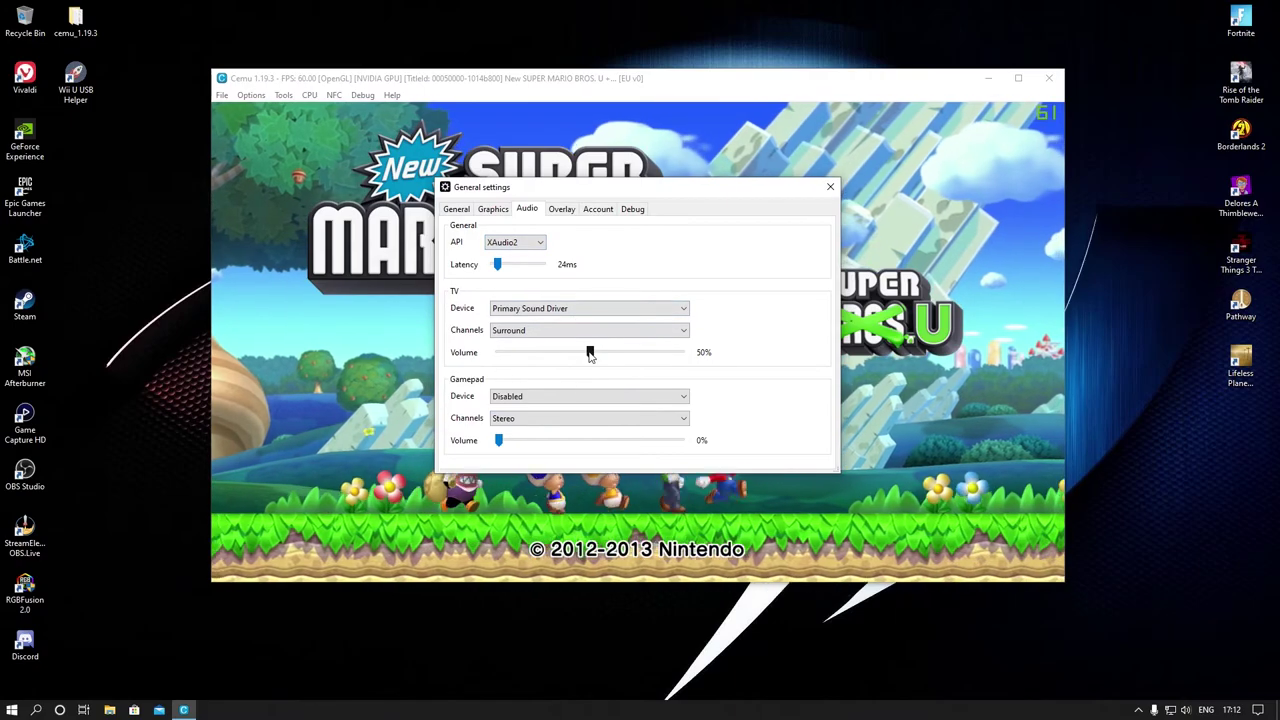
{"action": "left_click_drag", "start_coordinate": [590, 352], "coordinate": [516, 352]}
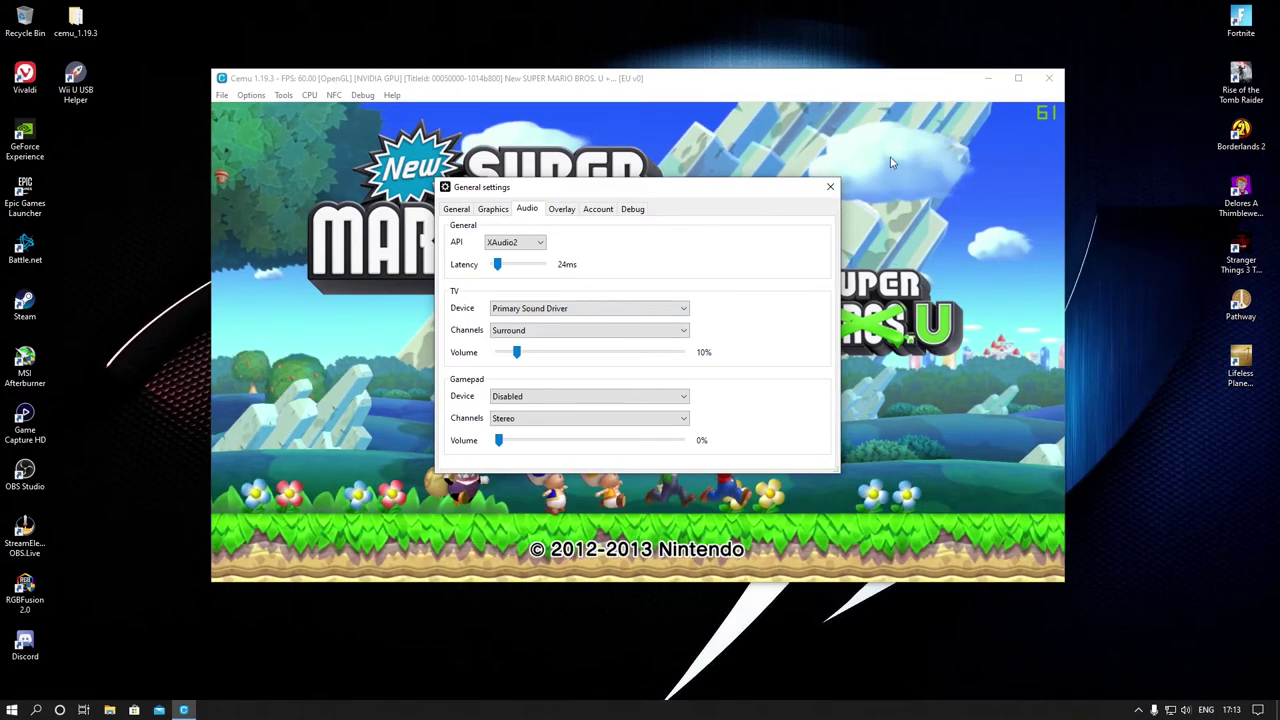
{"action": "left_click", "coordinate": [830, 187]}
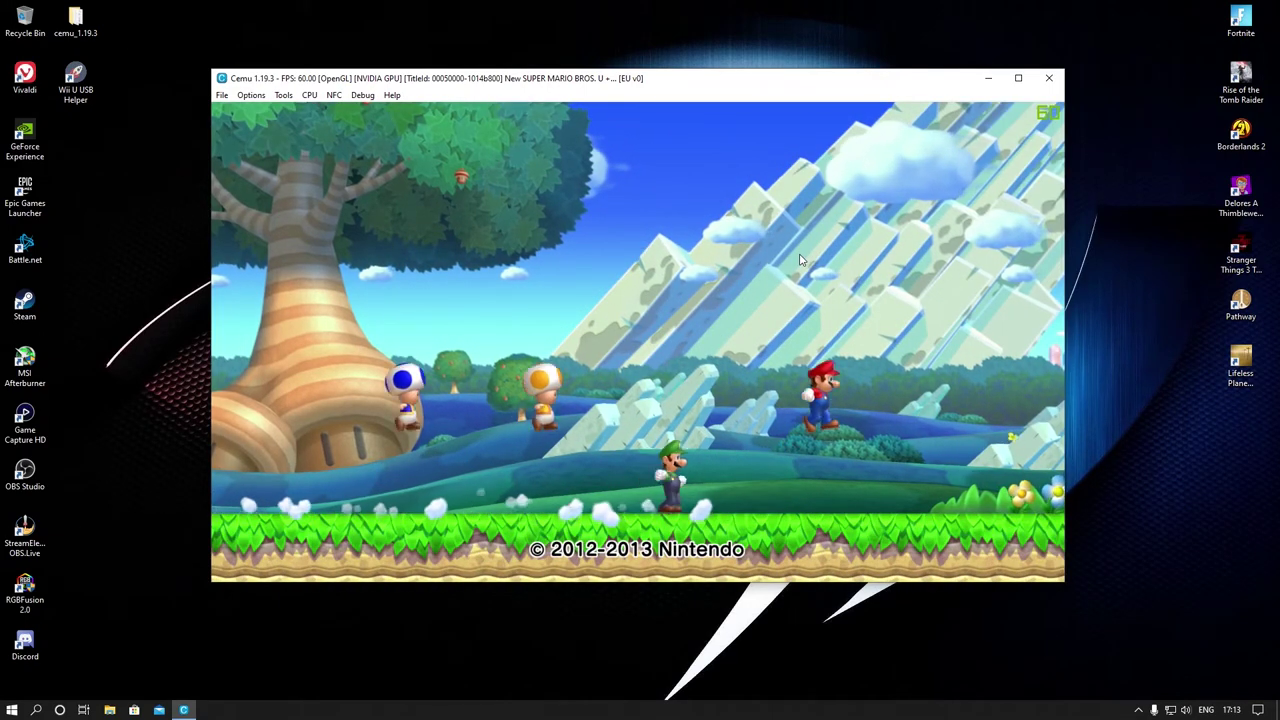
Step: Start Story Mode from save file 1 and maximize the game window
{"action": "key", "text": "Return"}
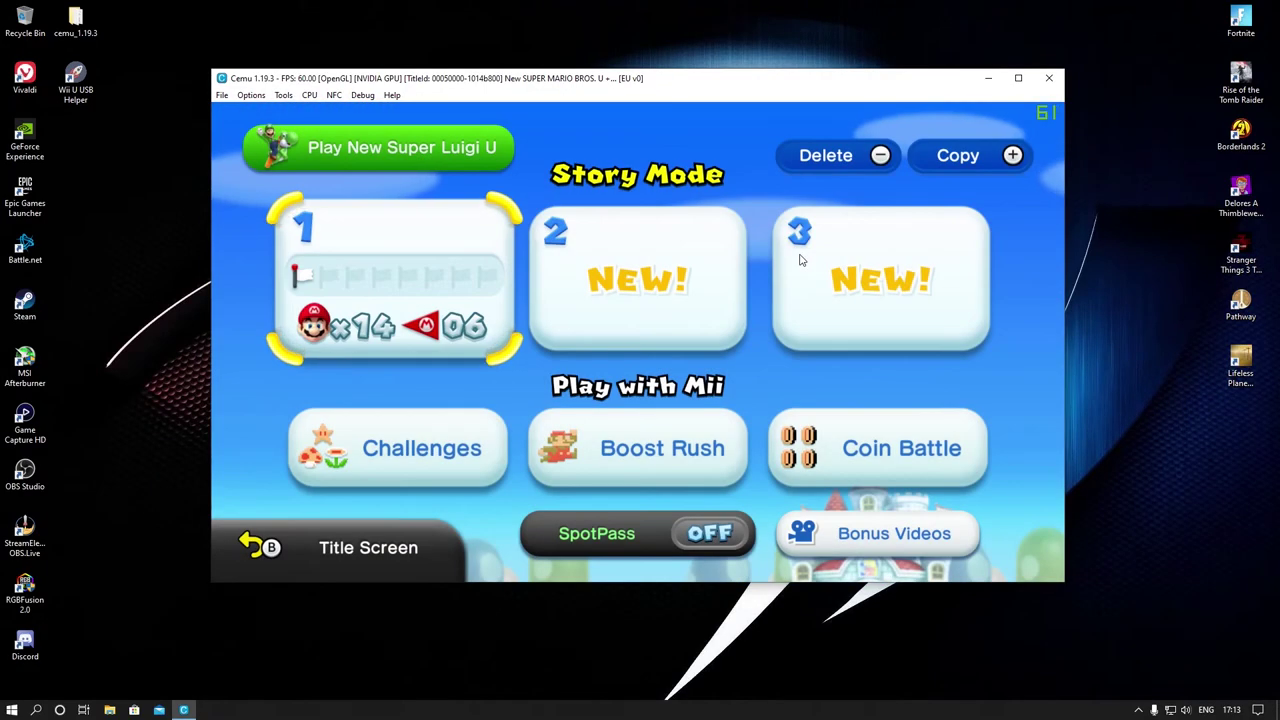
{"action": "key", "text": "Right"}
{"action": "key", "text": "Left"}
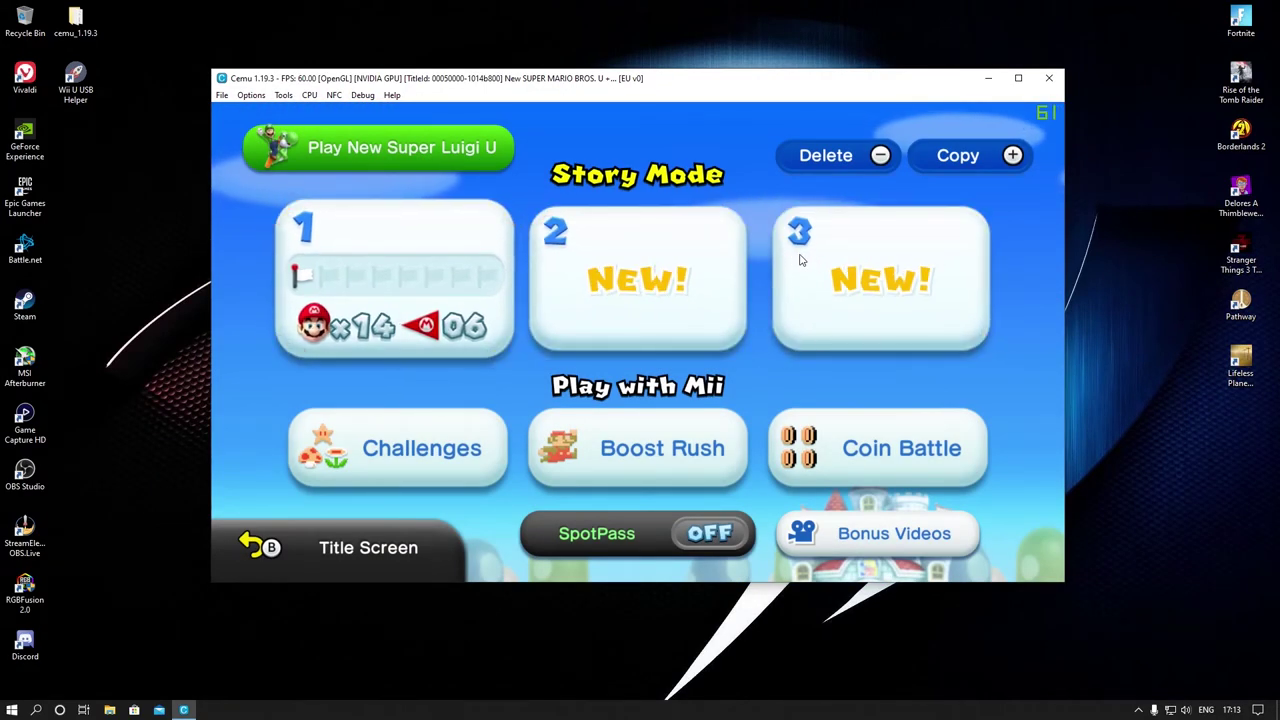
{"action": "key", "text": "Return"}
{"action": "key", "text": "Return"}
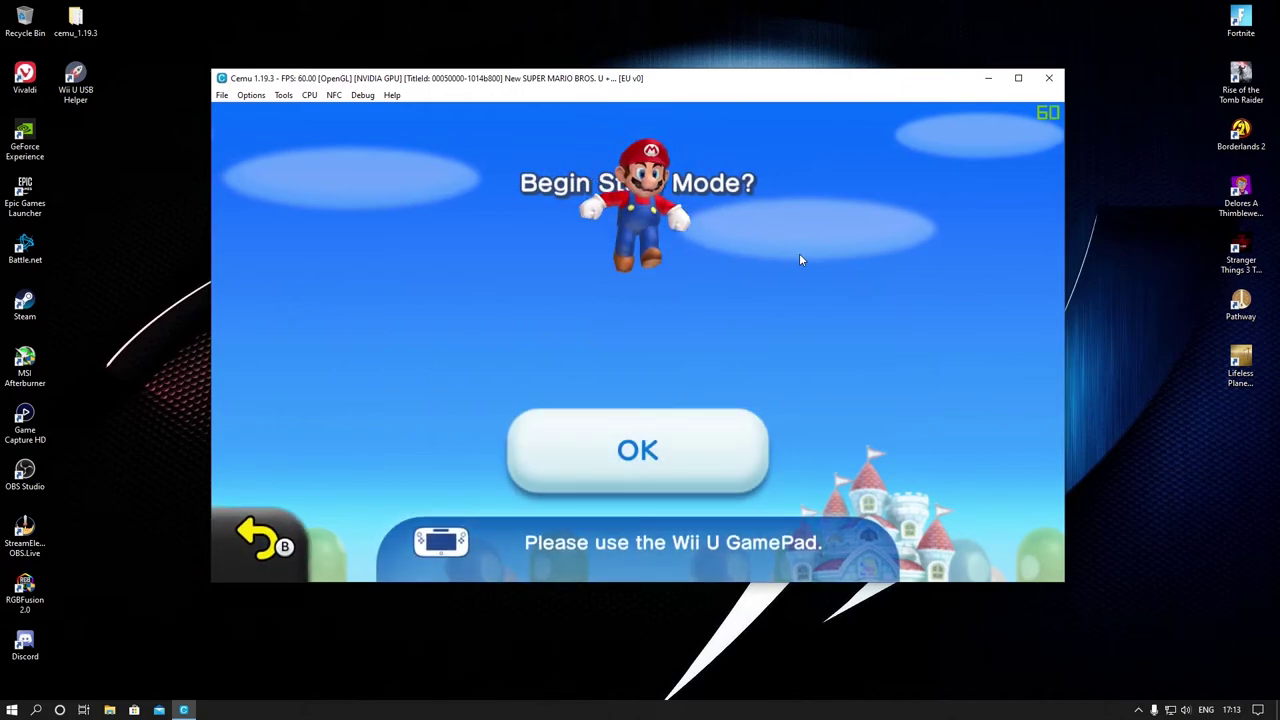
{"action": "key", "text": "Return"}
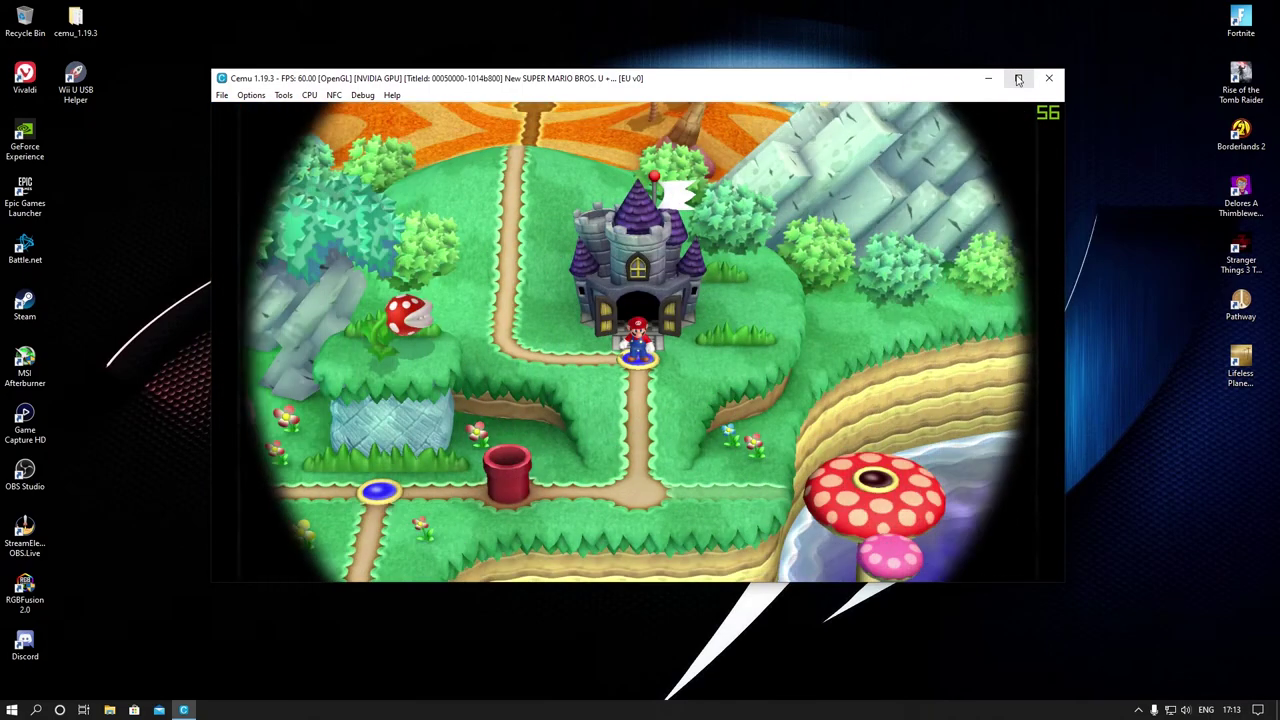
{"action": "left_click", "coordinate": [1018, 78]}
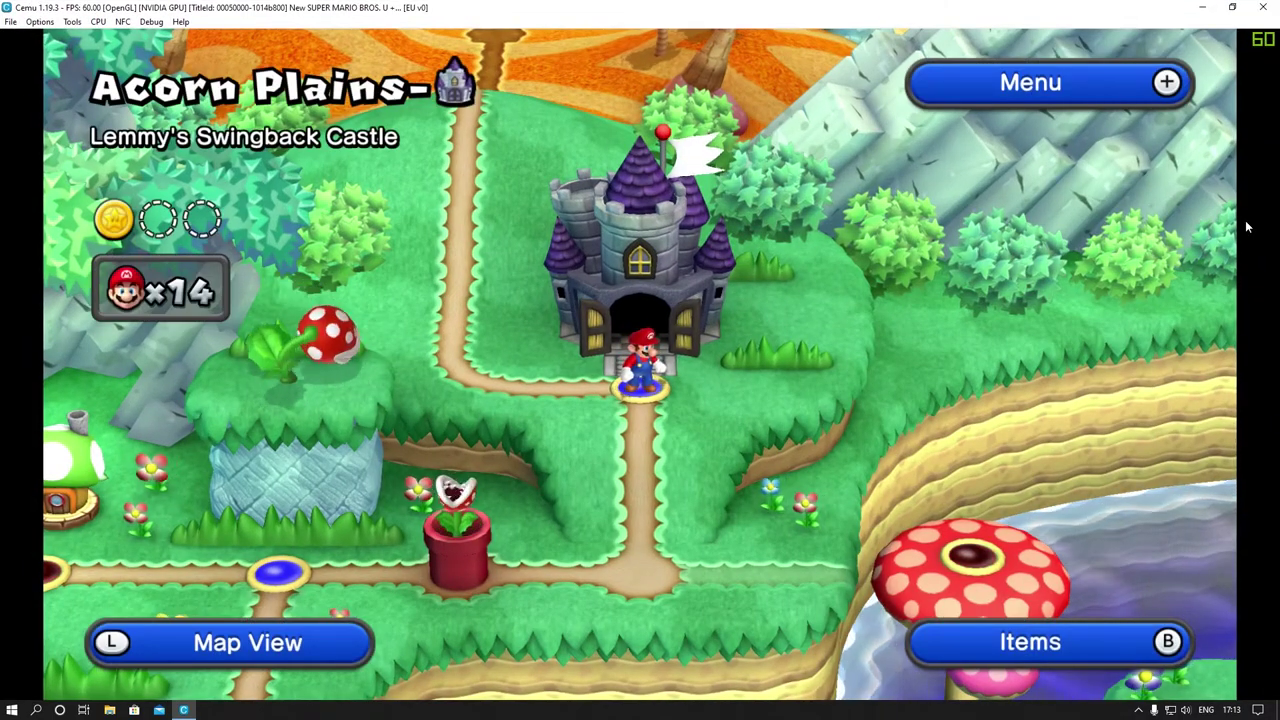
Step: Check the Change Controller screen from the map menu, return to the map, and walk Mario down from the castle and back
{"action": "key", "text": "Return"}
{"action": "key", "text": "Return"}
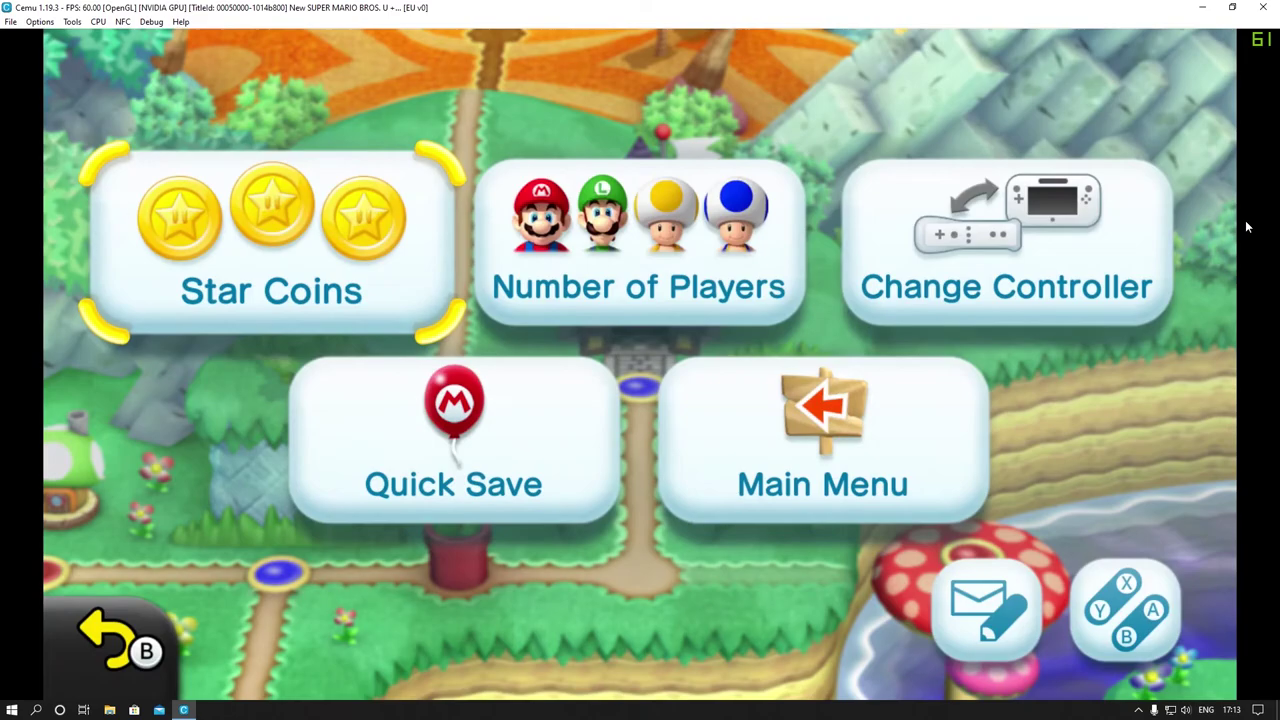
{"action": "key", "text": "Right"}
{"action": "key", "text": "Right"}
{"action": "key", "text": "Return"}
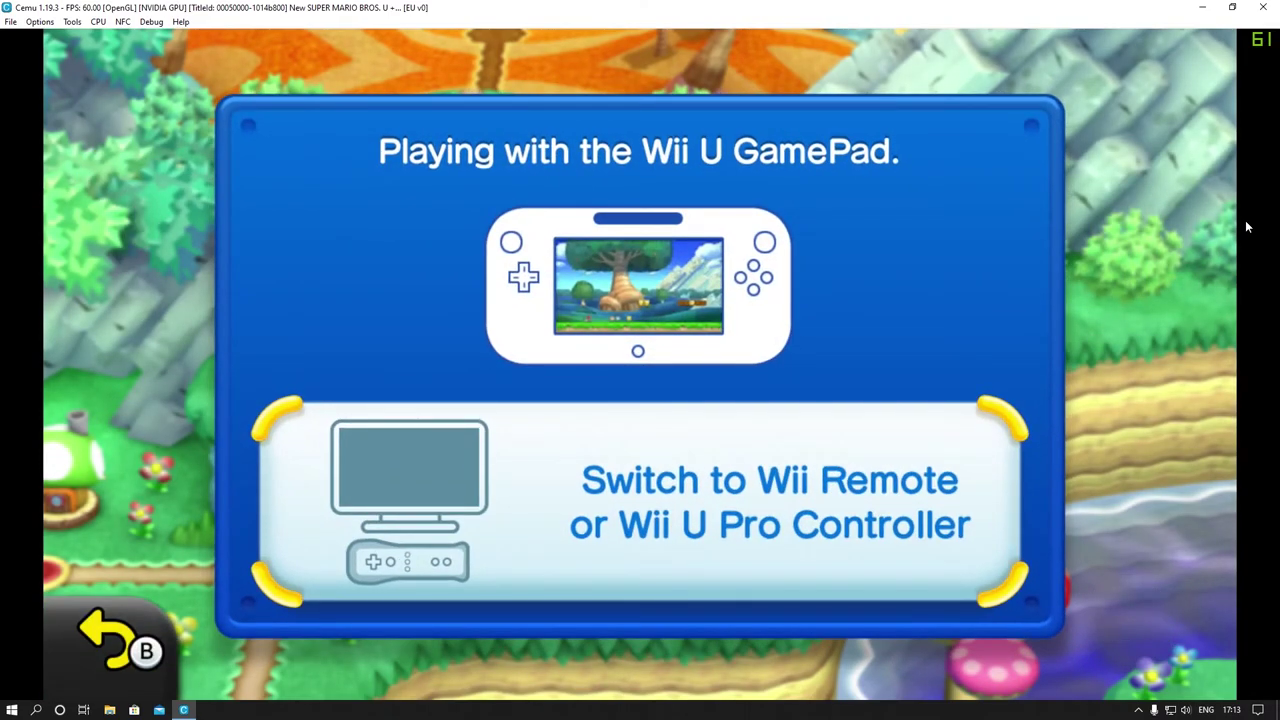
{"action": "key", "text": "Return"}
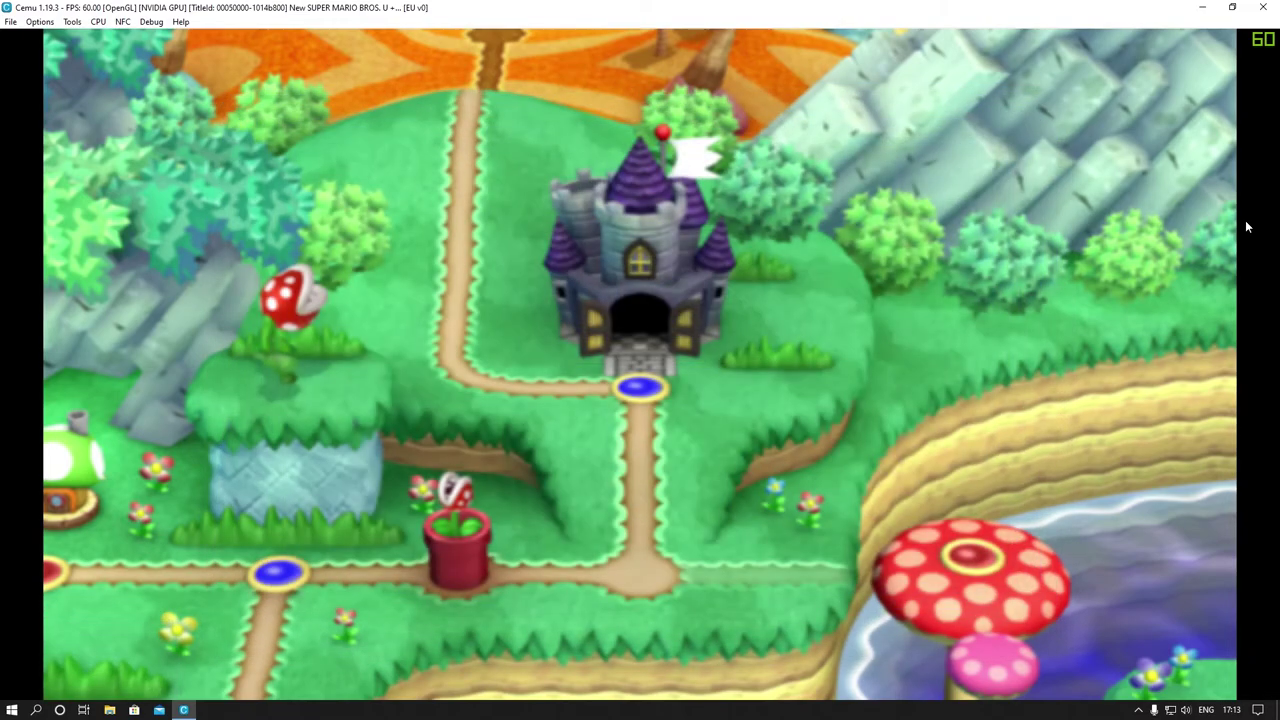
{"action": "key", "text": "Return"}
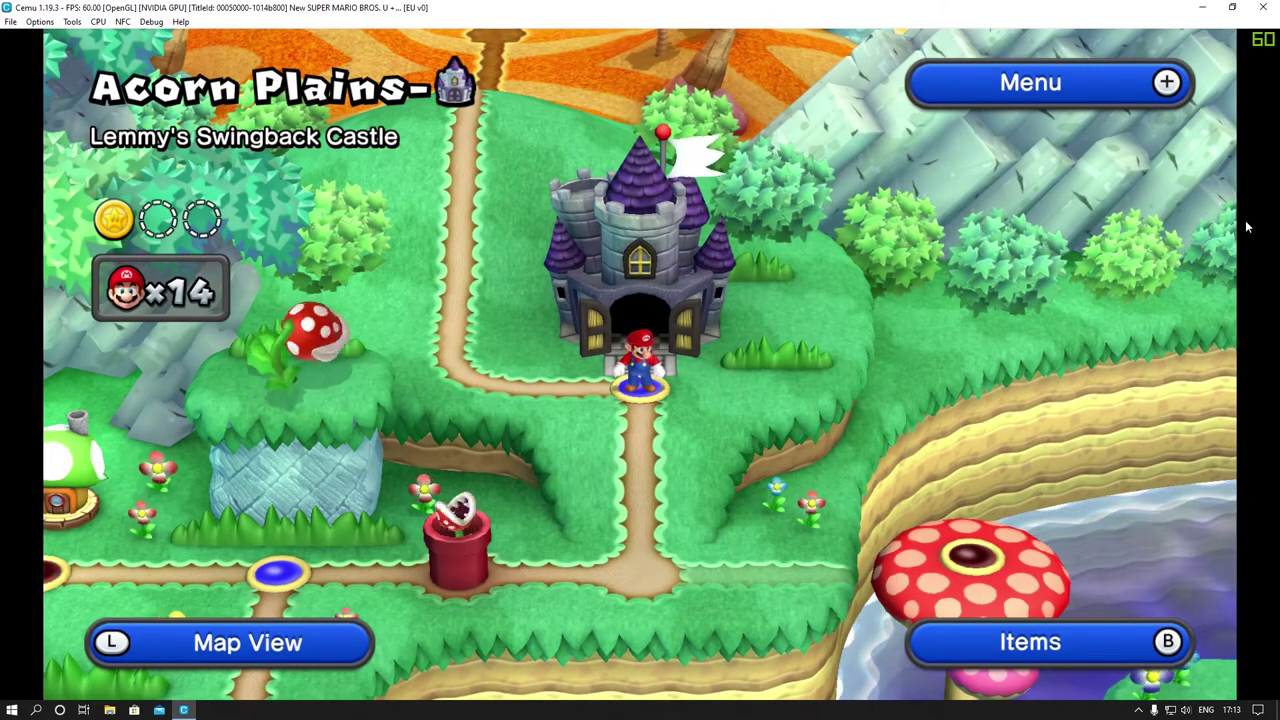
{"action": "key", "text": "Down"}
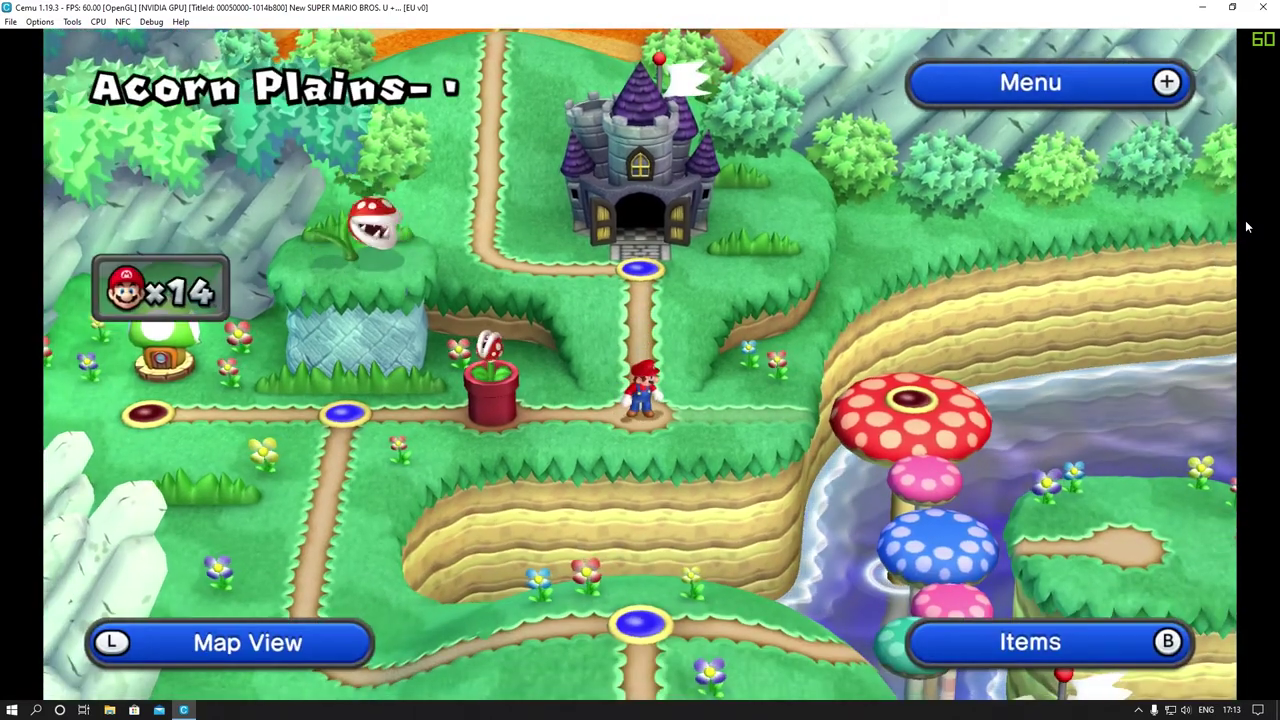
{"action": "key", "text": "Up"}
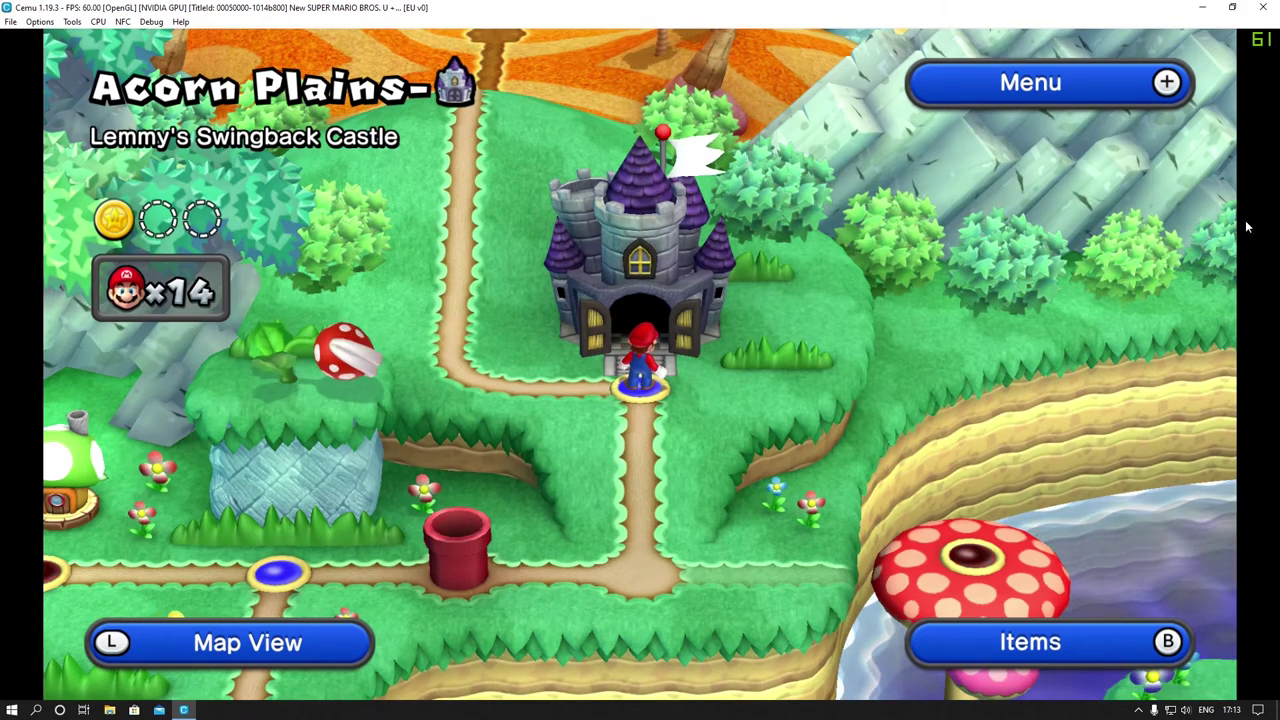
Step: Open the Number of Players screen from the map menu and join the game as the second player
{"action": "key", "text": "Return"}
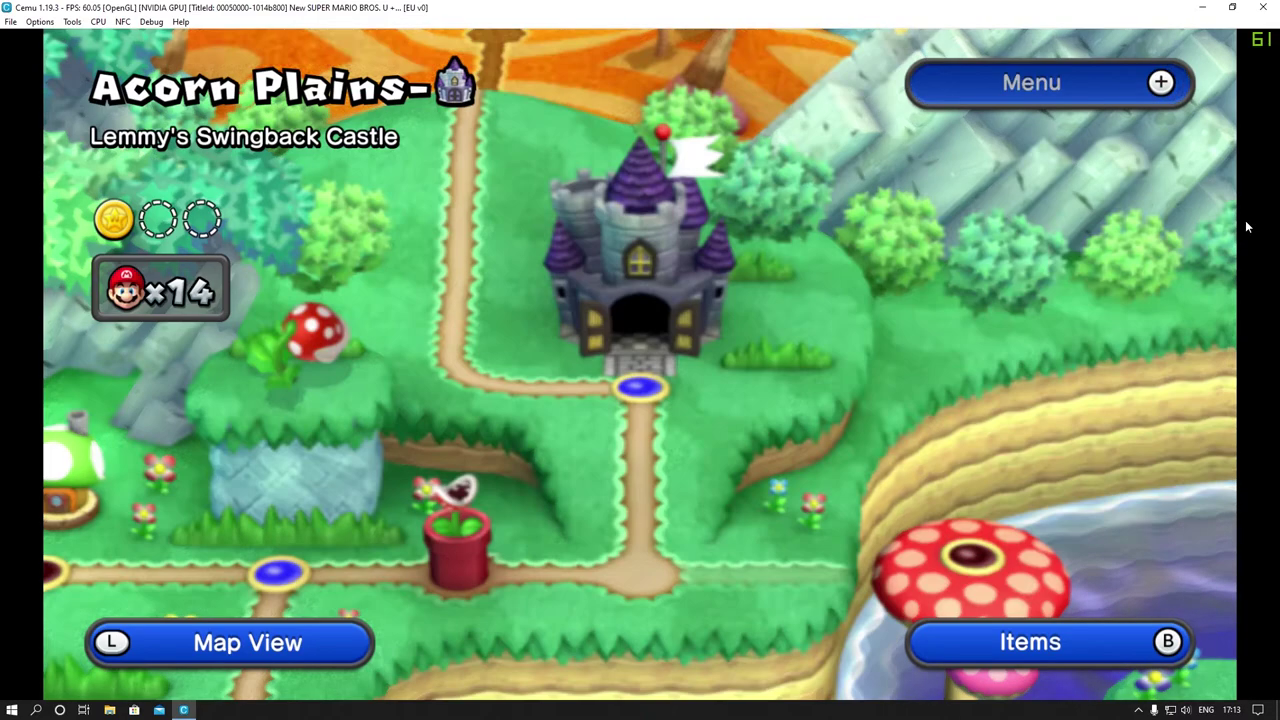
{"action": "key", "text": "Return"}
{"action": "key", "text": "Right"}
{"action": "key", "text": "Return"}
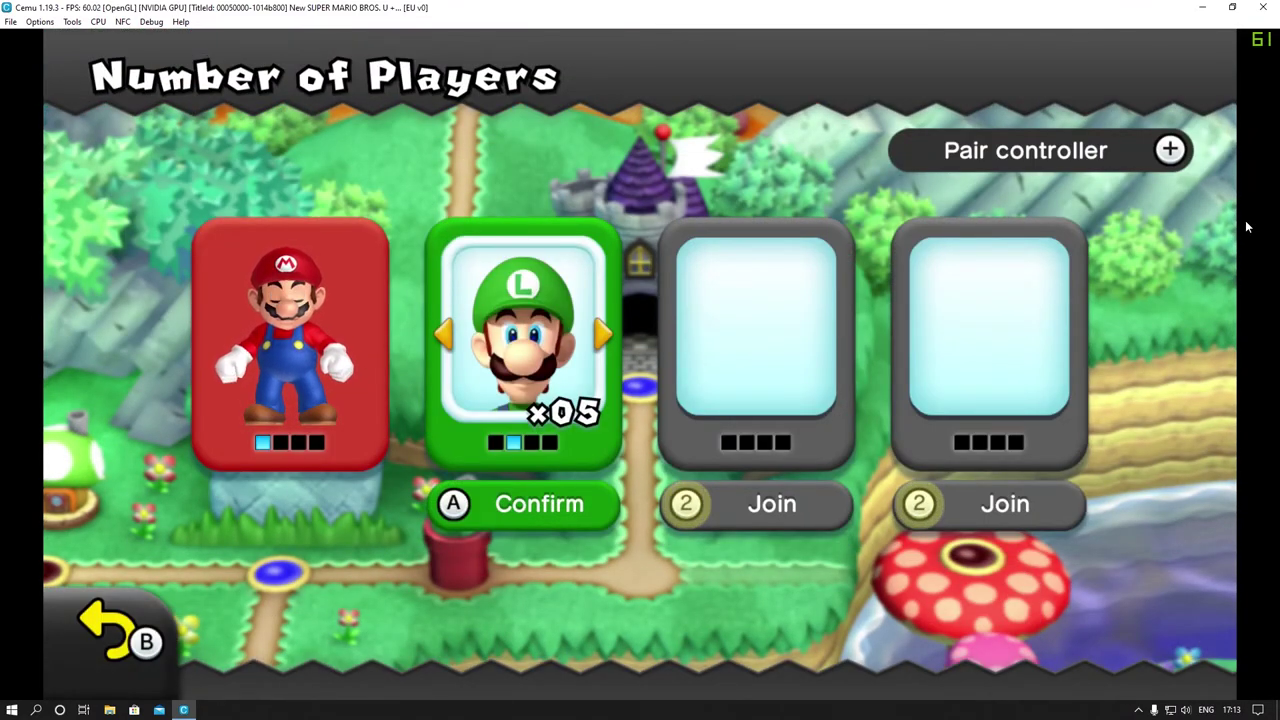
{"action": "key", "text": "BackSpace"}
{"action": "key", "text": "Return"}
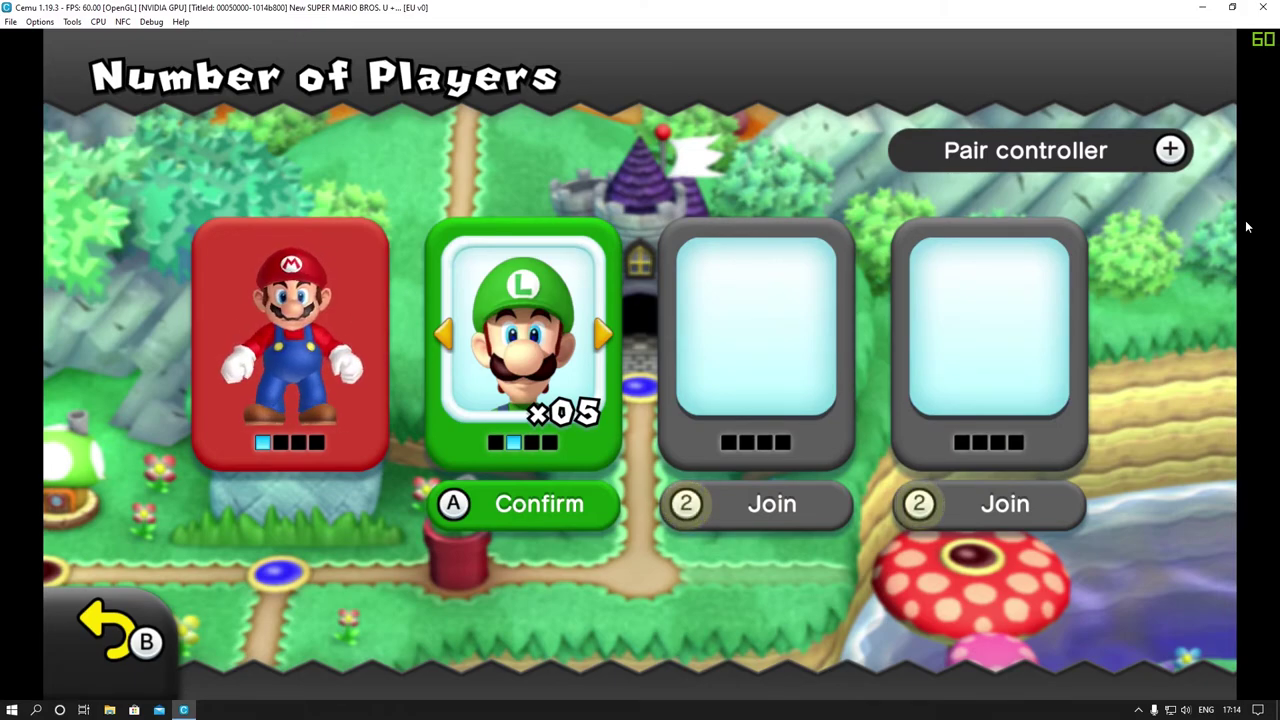
Step: Choose the yellow Toad as the second player's character, confirm it, and return to the world map
{"action": "key", "text": "Right"}
{"action": "key", "text": "Left"}
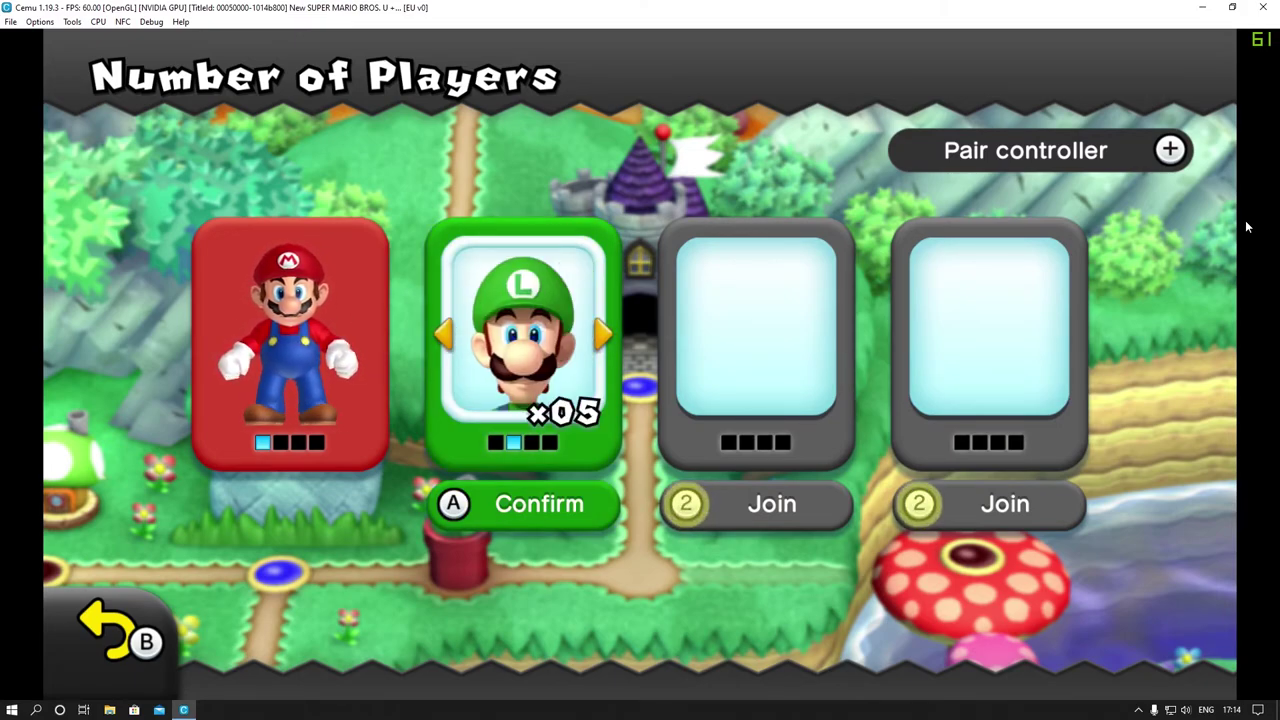
{"action": "key", "text": "Right"}
{"action": "key", "text": "Left"}
{"action": "key", "text": "Right"}
{"action": "key", "text": "Left"}
{"action": "key", "text": "Left"}
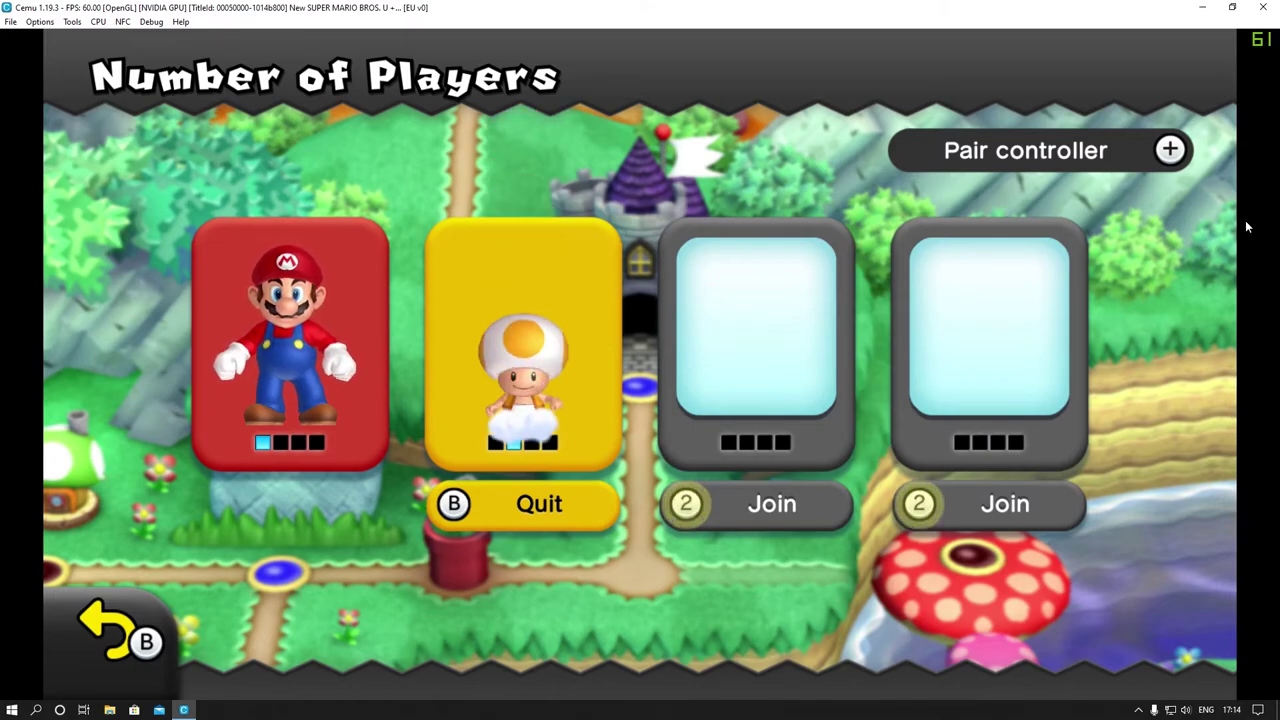
{"action": "key", "text": "Return"}
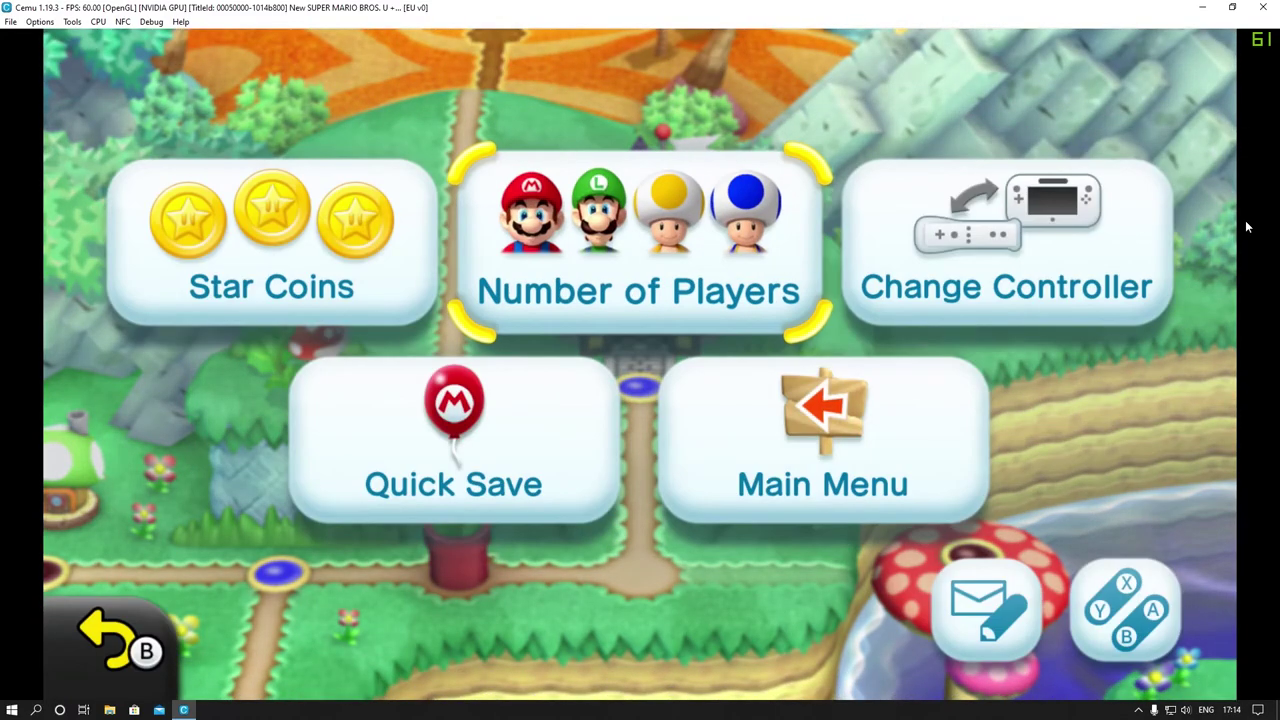
{"action": "key", "text": "Escape"}
Step: Move the characters along the map to Layer-Cake Desert-1, Stone-Eye Zone, and enter the level
{"action": "key", "text": "Up"}
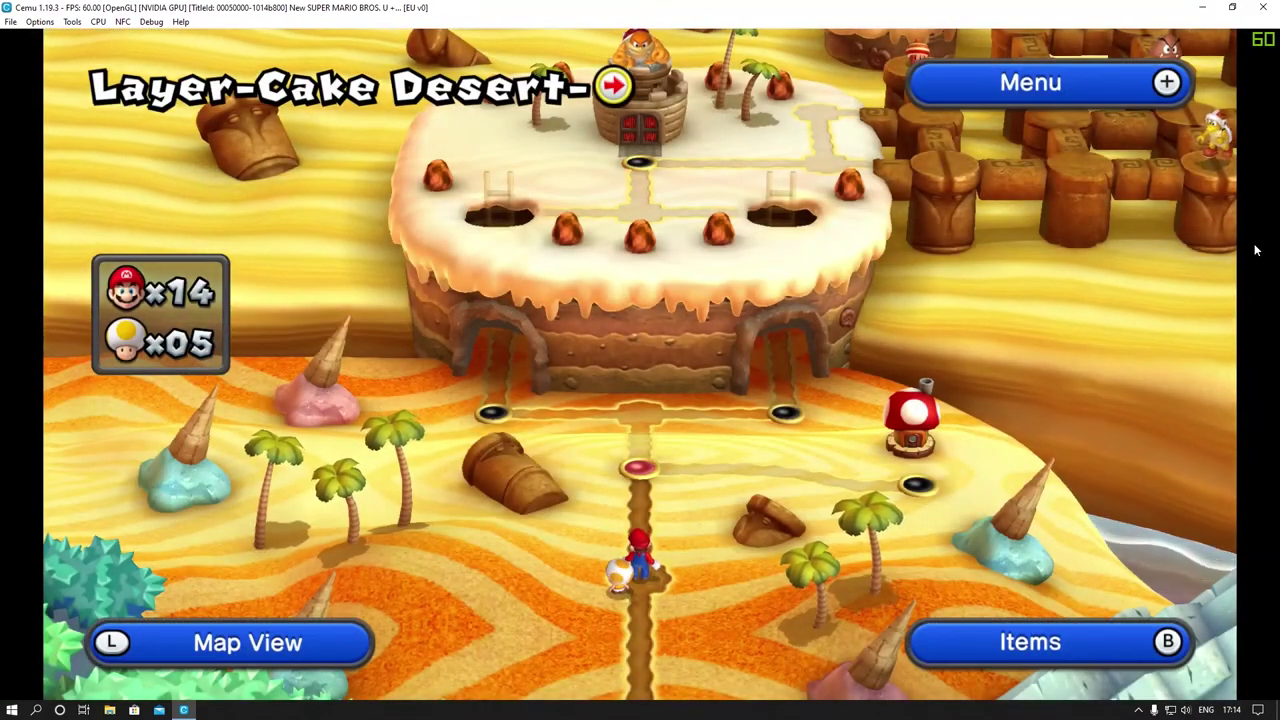
{"action": "key", "text": "Up"}
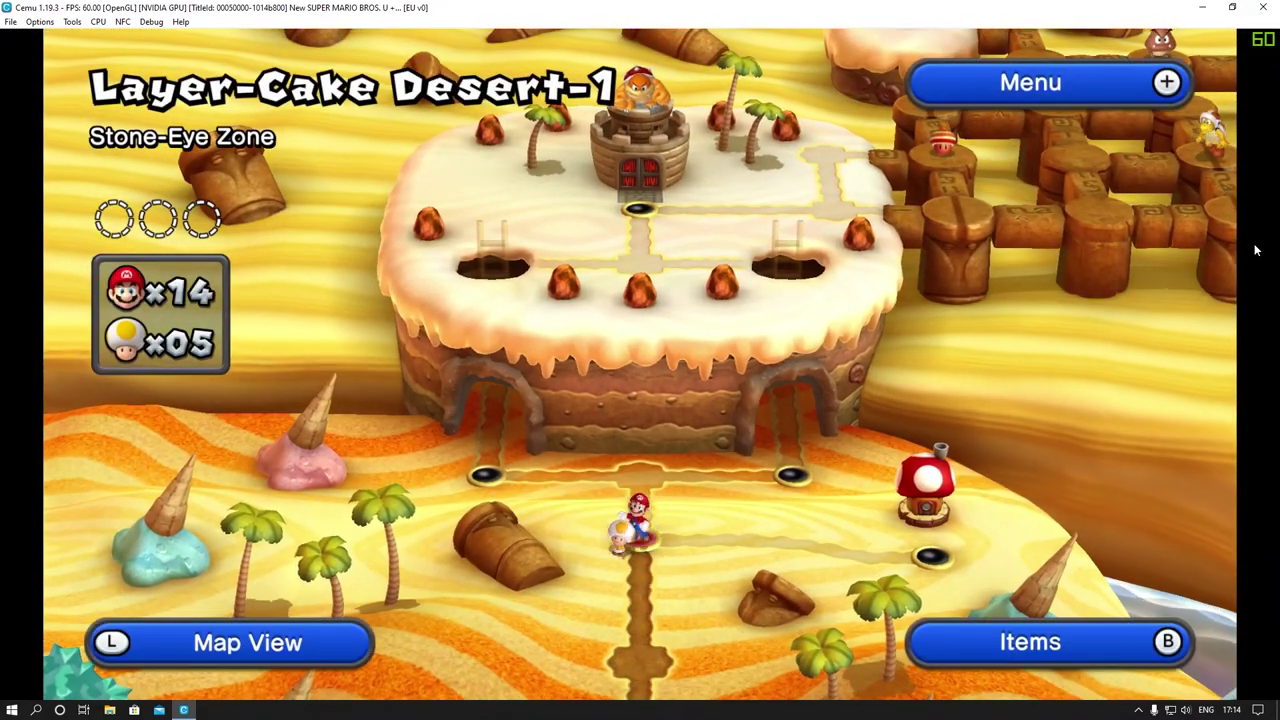
{"action": "key", "text": "a"}
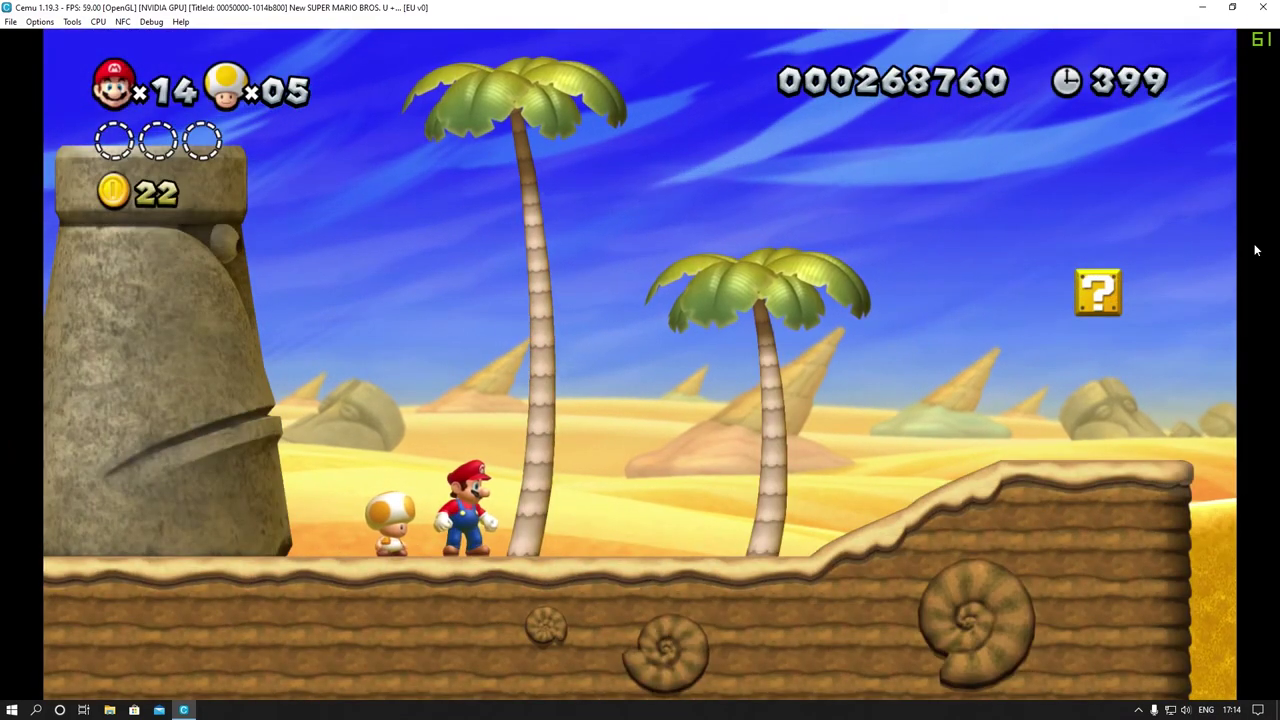
Step: Test Mario's controls by running him up the slope towards the question block and back near the palm trees
{"action": "key", "text": "Right"}
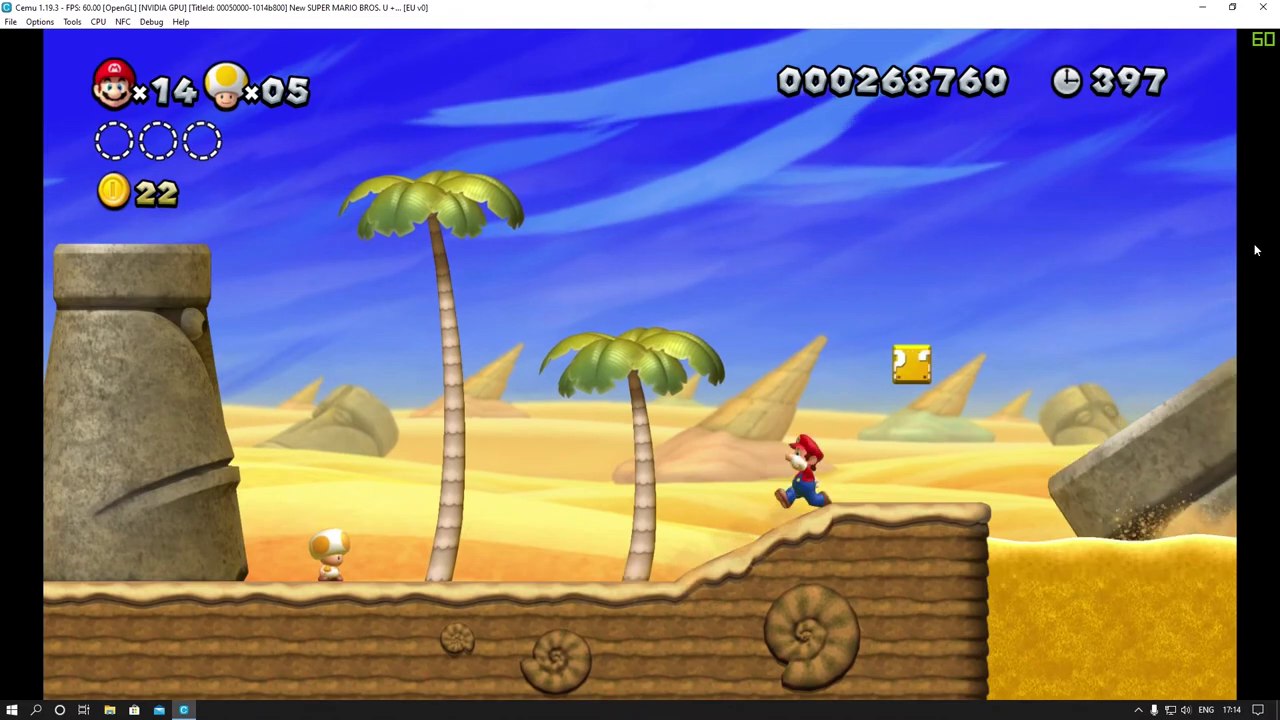
{"action": "key", "text": "Right"}
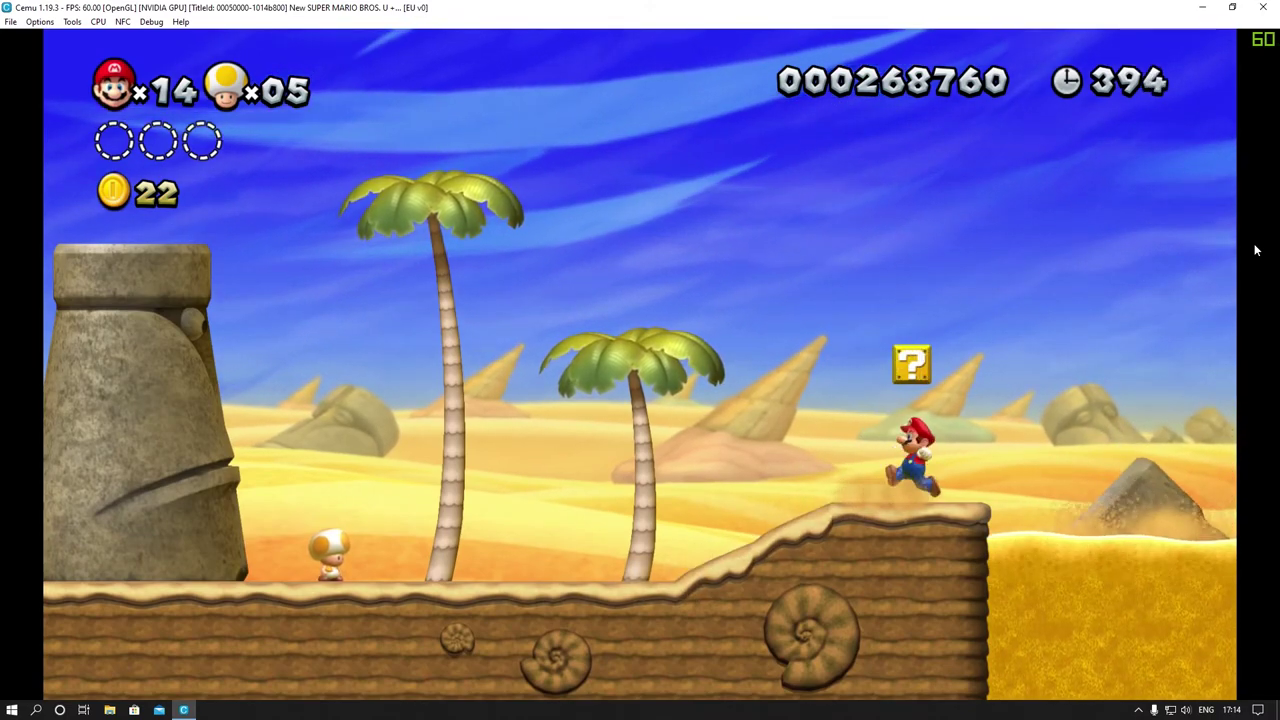
{"action": "key", "text": "Left"}
{"action": "key", "text": "Right"}
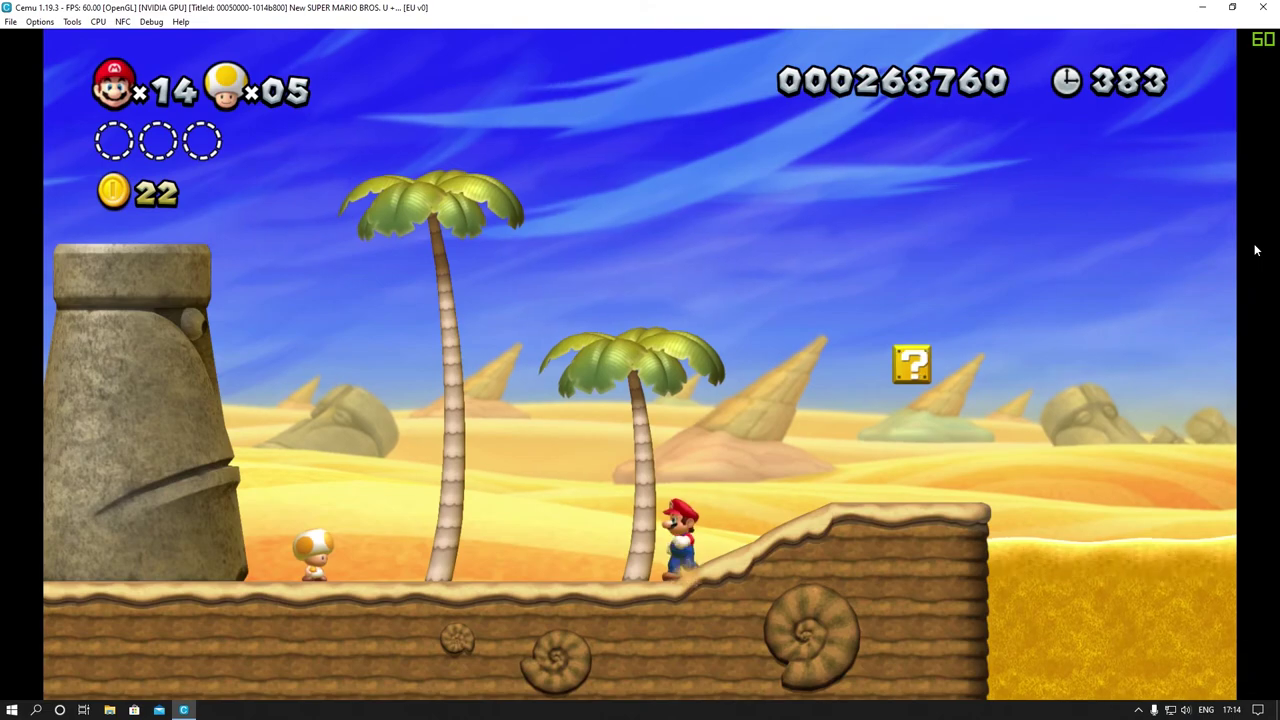
{"action": "key", "text": "Left"}
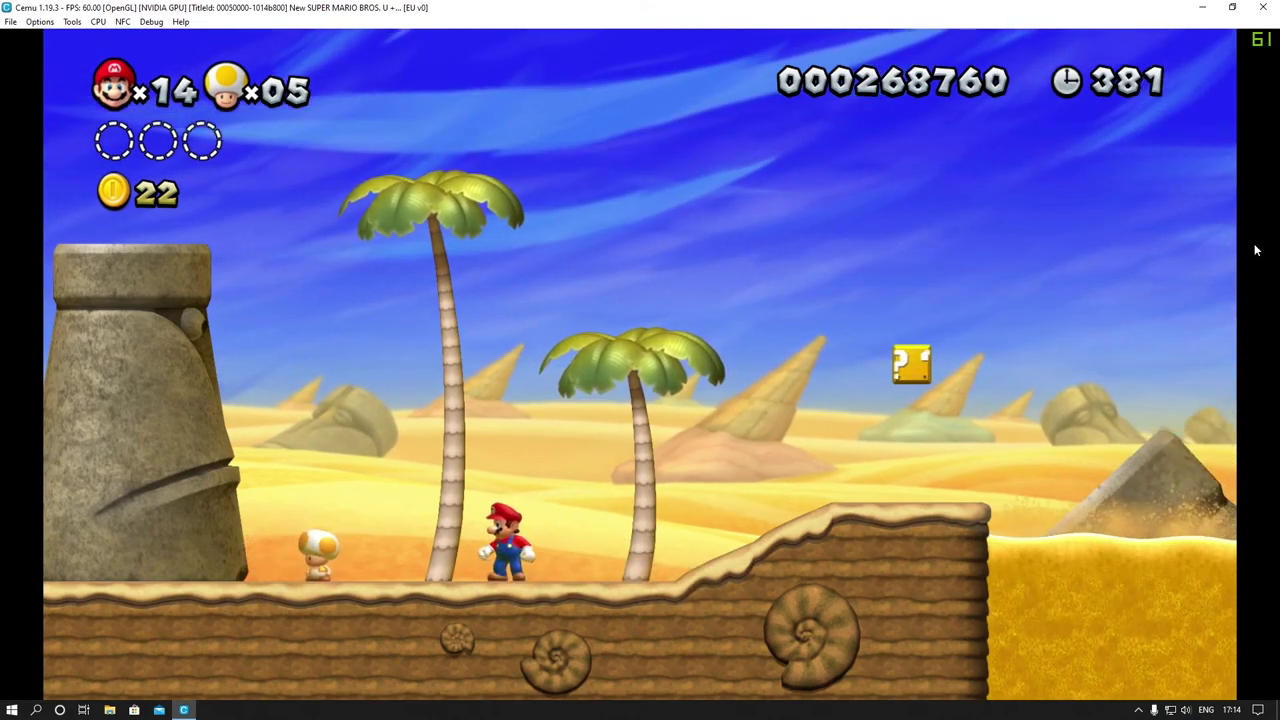